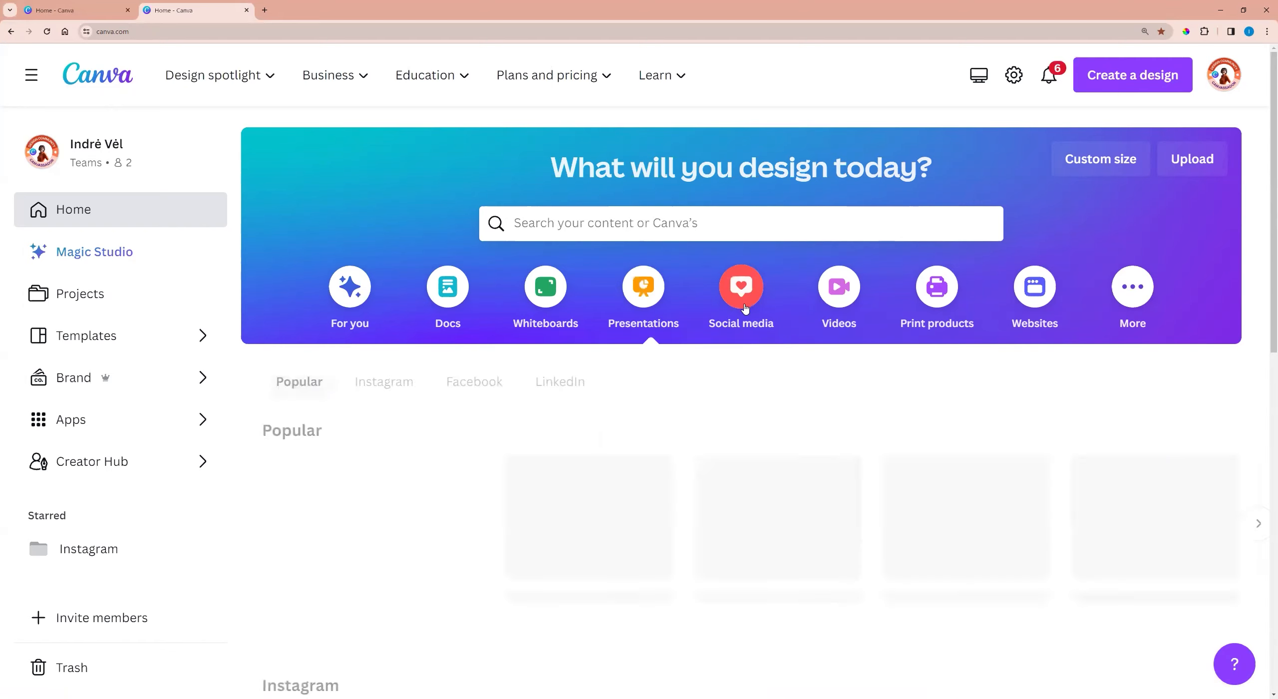
Step: Create a blank Facebook Post (Landscape) design from the popular social media formats
{"action": "mouse_move", "coordinate": [703, 543]}
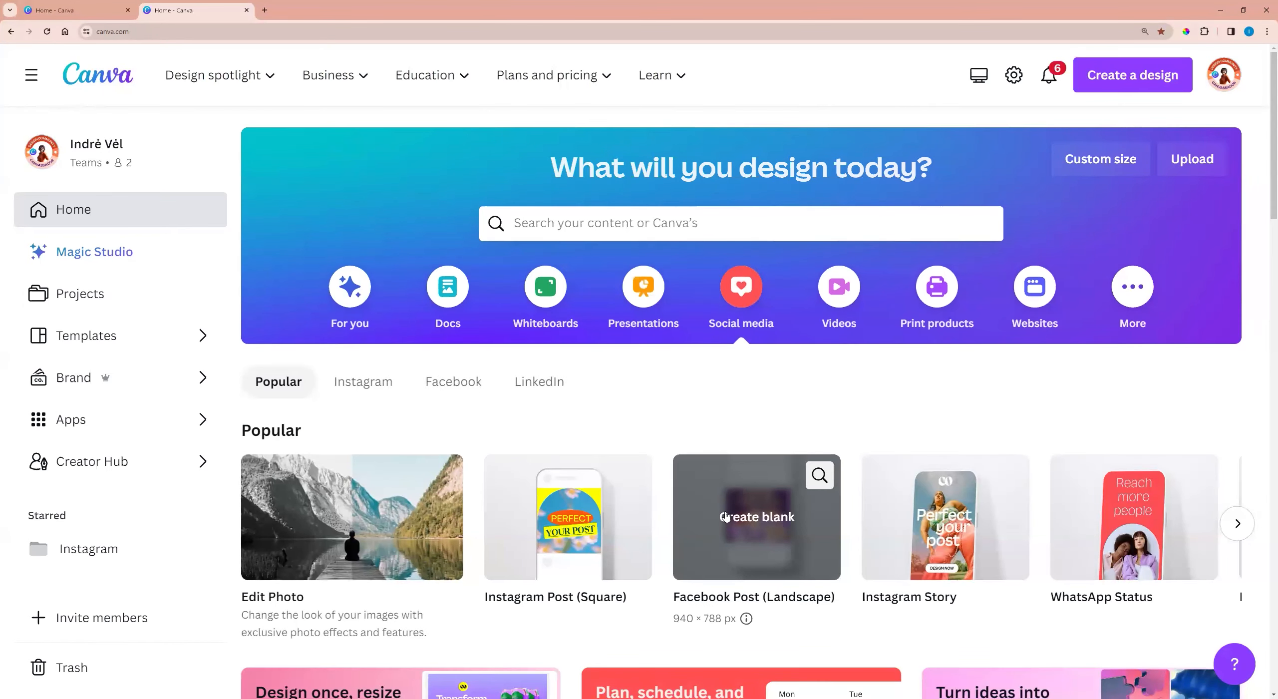
{"action": "left_click", "coordinate": [747, 526]}
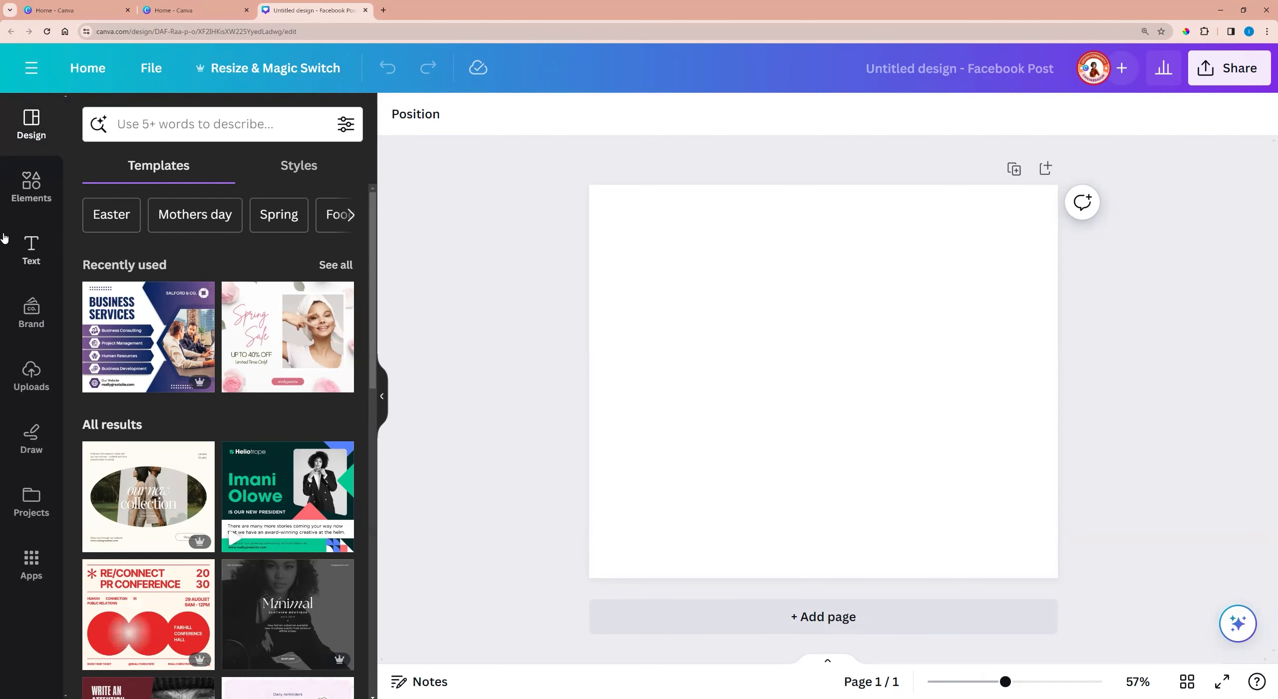
Step: Add a heading reading "Flowery text" and enlarge it to font size 120 across two lines
{"action": "left_click", "coordinate": [33, 247]}
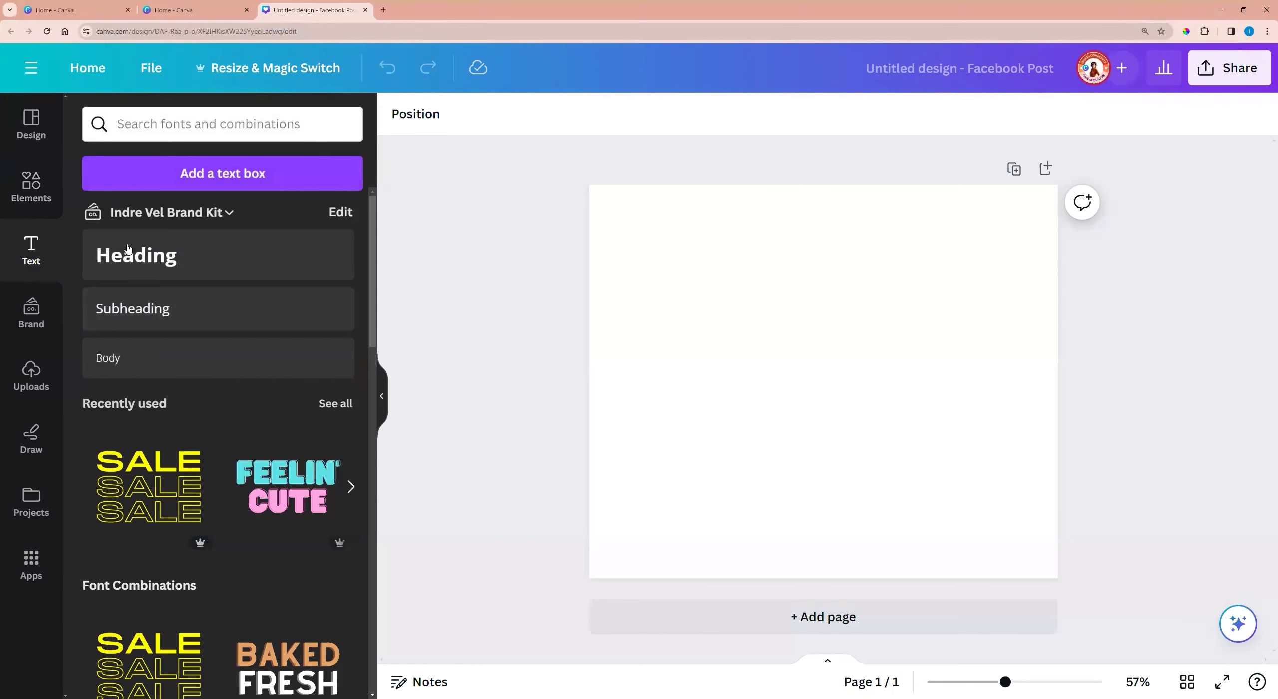
{"action": "left_click", "coordinate": [128, 250]}
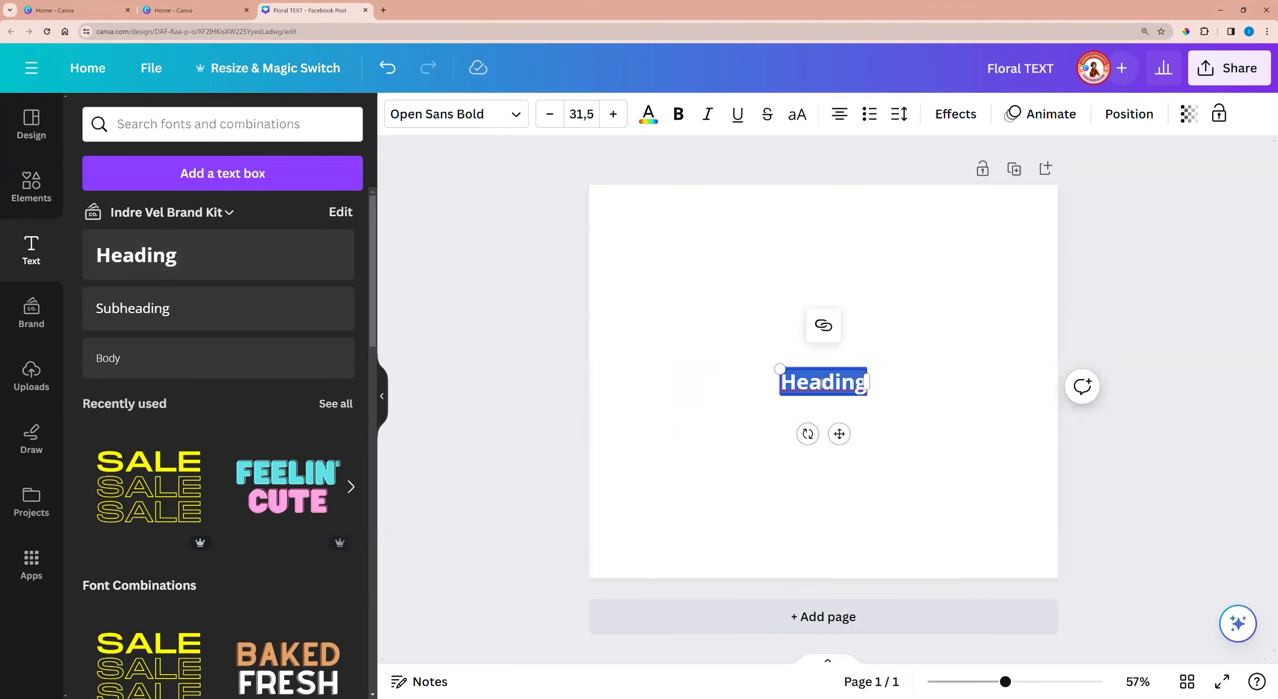
{"action": "type", "text": "flowery text"}
{"action": "left_click", "coordinate": [805, 400]}
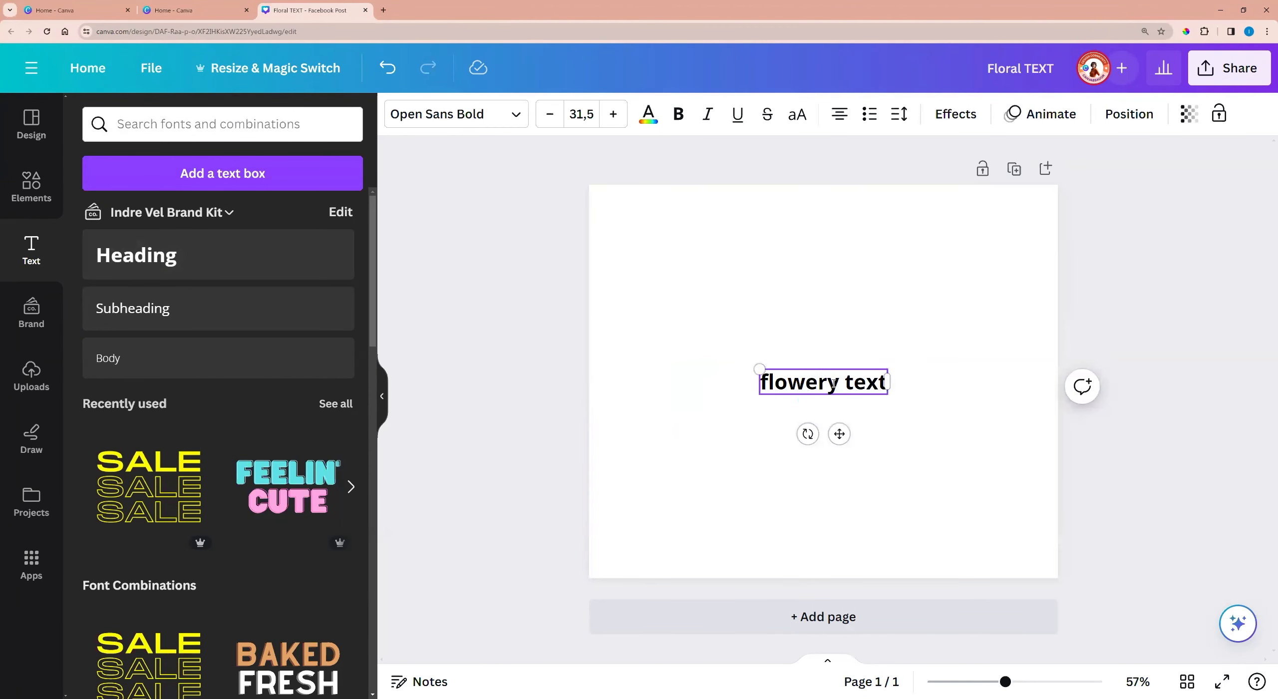
{"action": "type", "text": "F"}
{"action": "left_click_drag", "start_coordinate": [784, 372], "coordinate": [657, 288]}
{"action": "left_click_drag", "start_coordinate": [864, 423], "coordinate": [973, 493]}
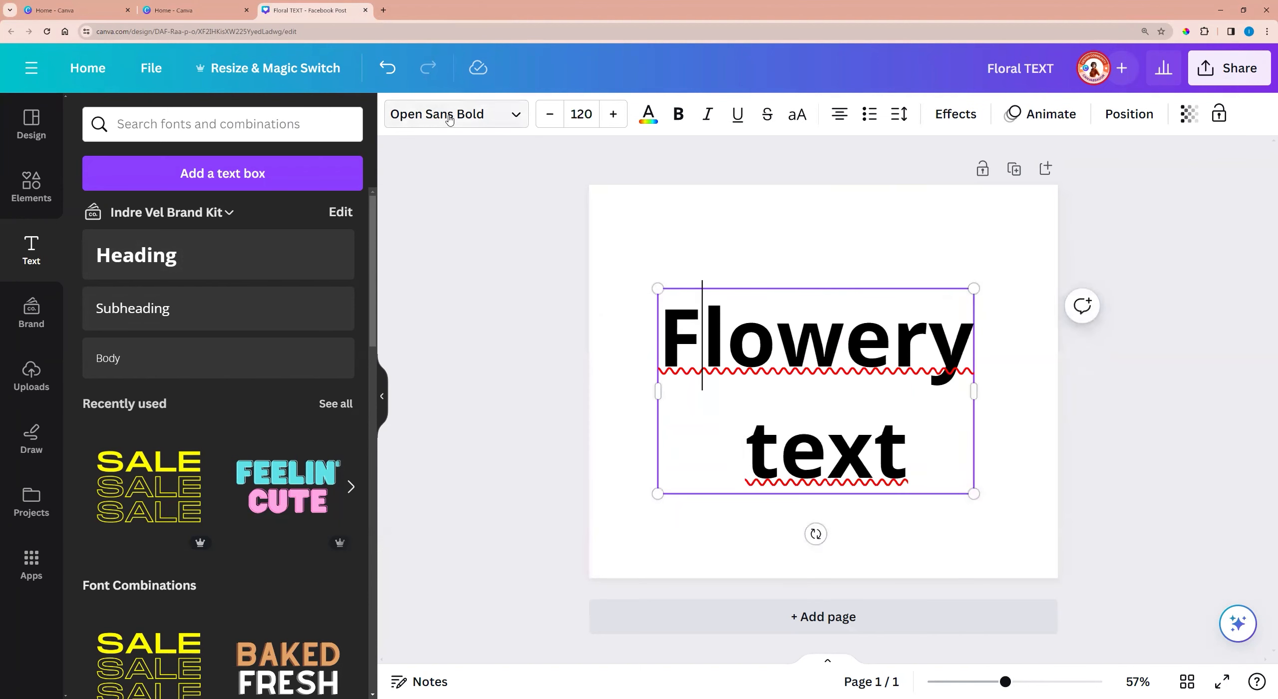
Step: Set the font of the whole "Flowery text" heading to Atma and make it bold
{"action": "left_click", "coordinate": [428, 127]}
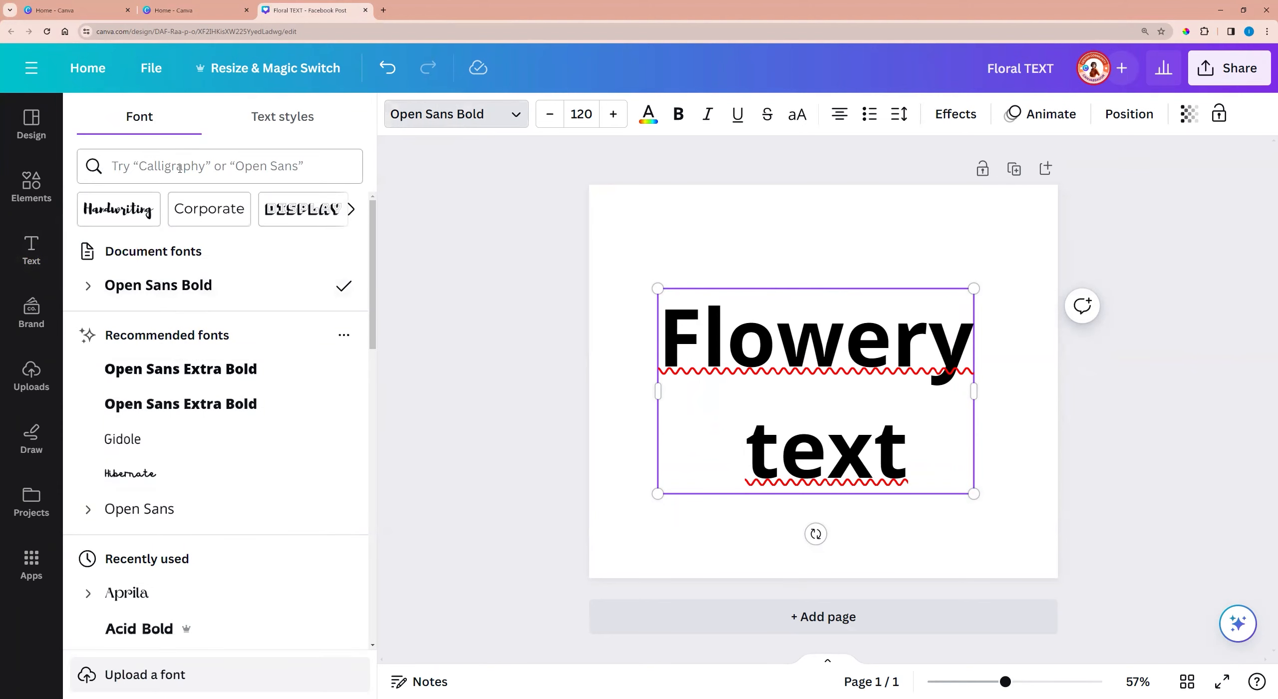
{"action": "left_click", "coordinate": [180, 168]}
{"action": "type", "text": "atma"}
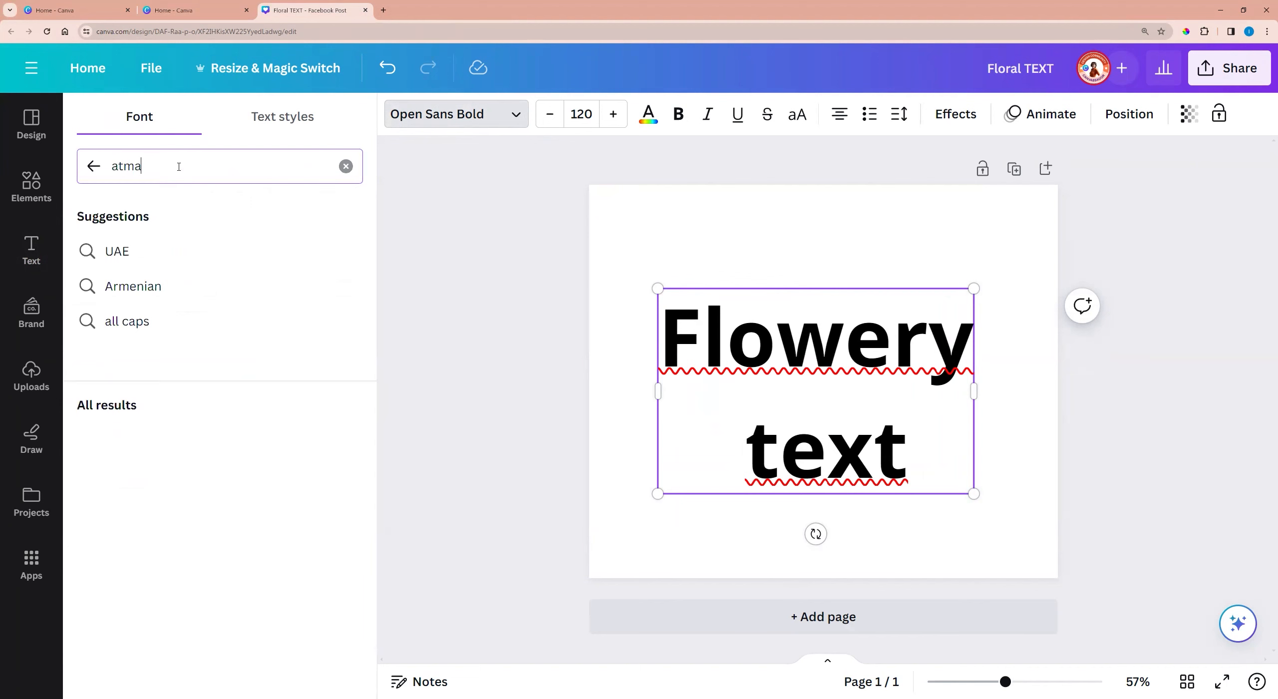
{"action": "left_click", "coordinate": [105, 251]}
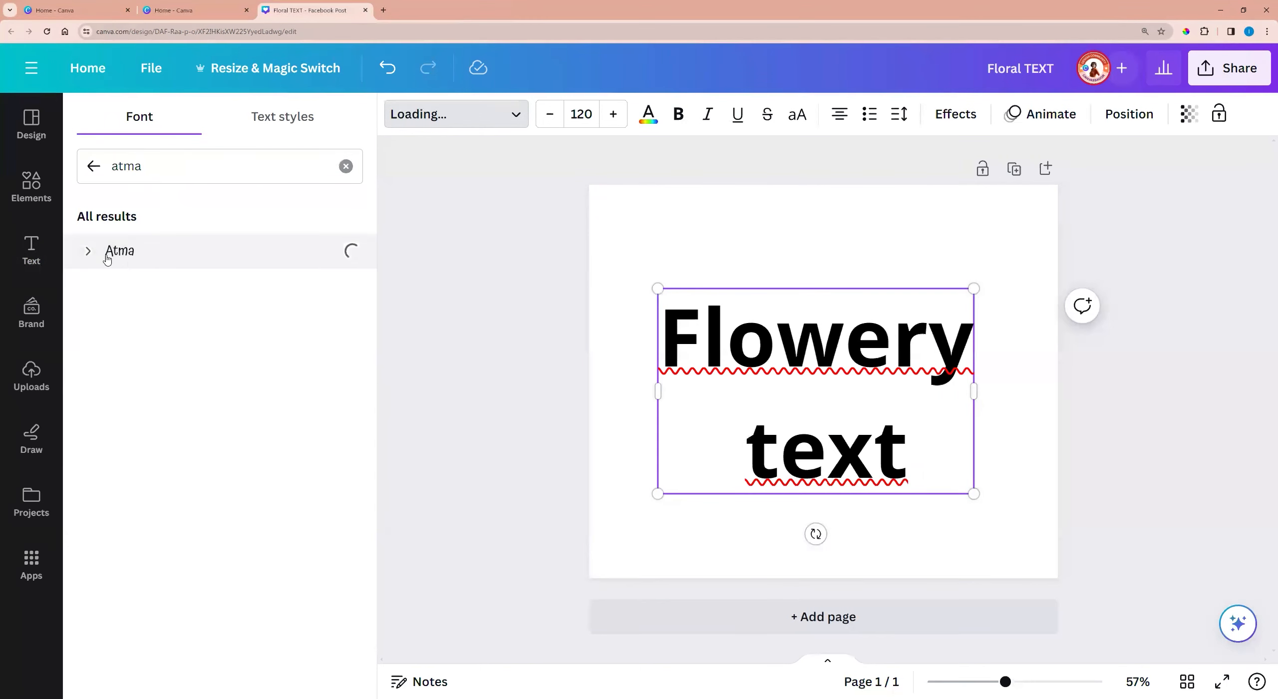
{"action": "left_click", "coordinate": [678, 114]}
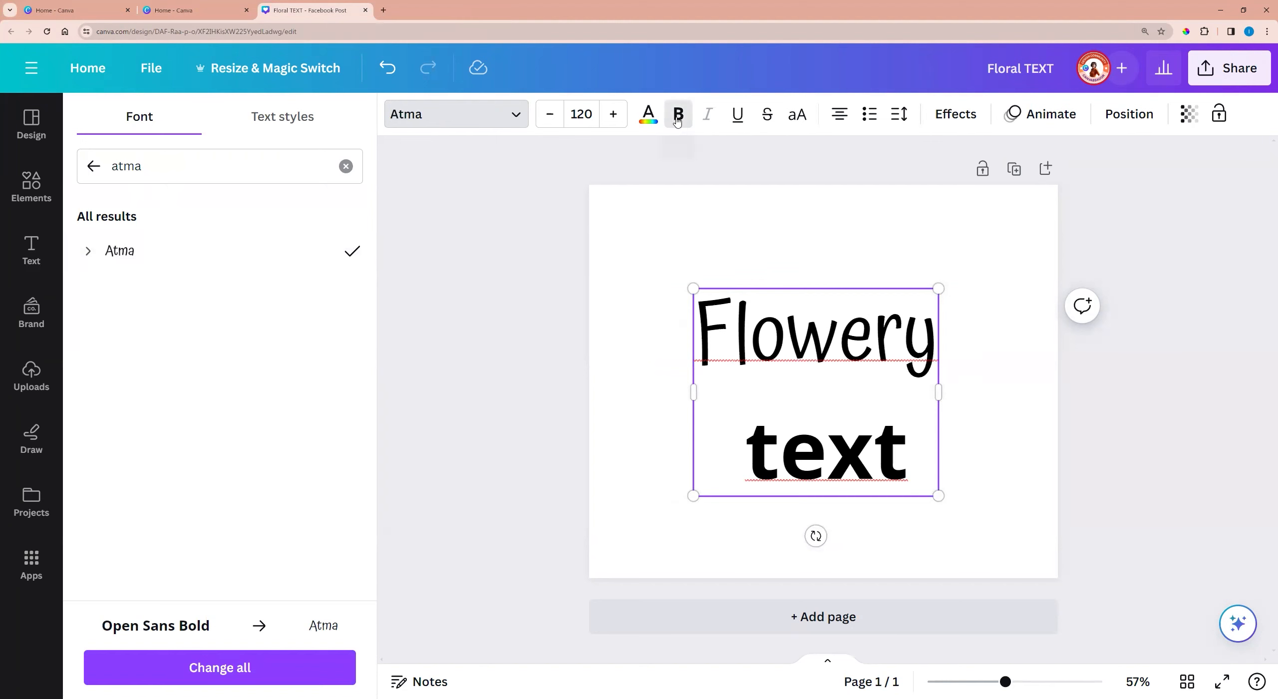
{"action": "key", "text": "ctrl+a"}
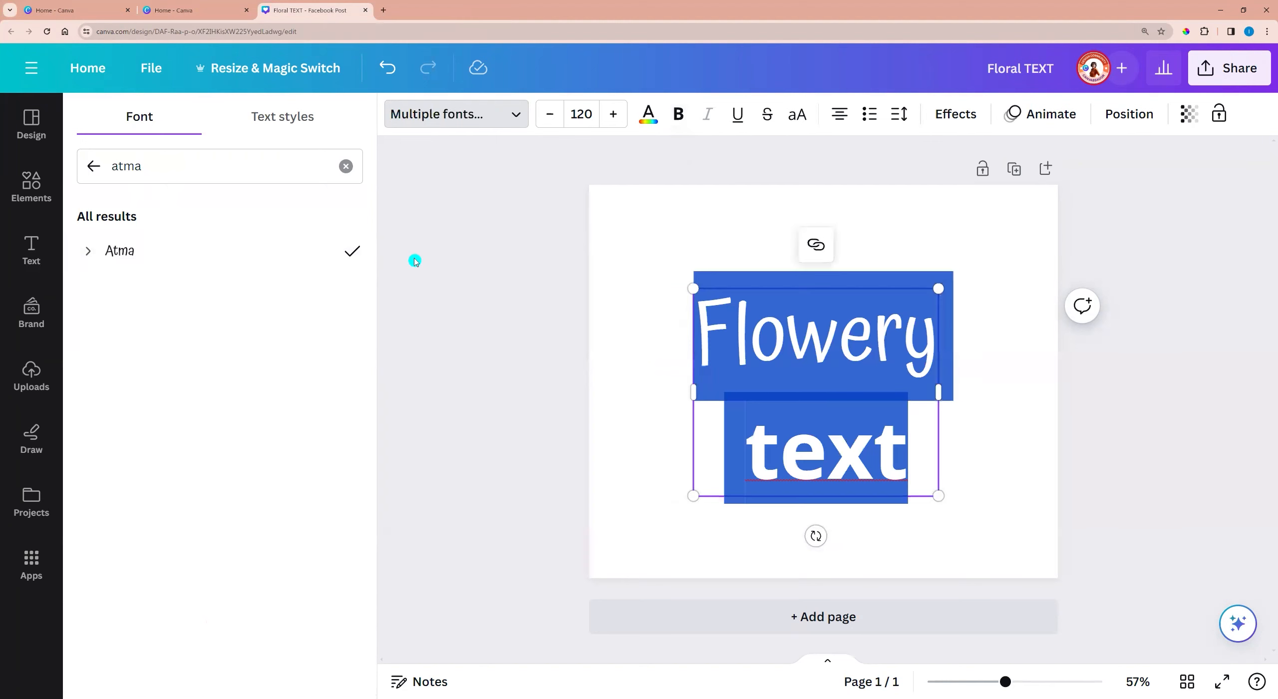
{"action": "left_click", "coordinate": [120, 251]}
{"action": "left_click", "coordinate": [677, 114]}
{"action": "left_click", "coordinate": [531, 271]}
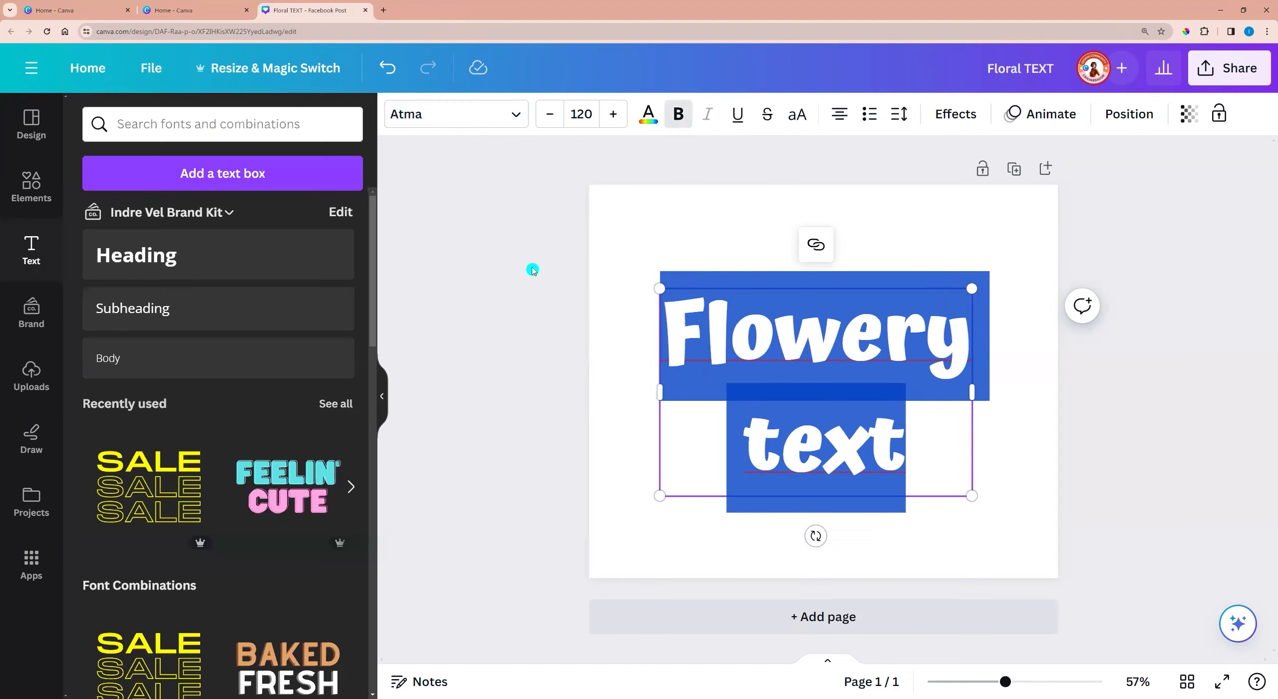
Step: Tighten the heading's line spacing and enlarge it to font size 147, keeping it near the middle of the page
{"action": "left_click", "coordinate": [815, 310]}
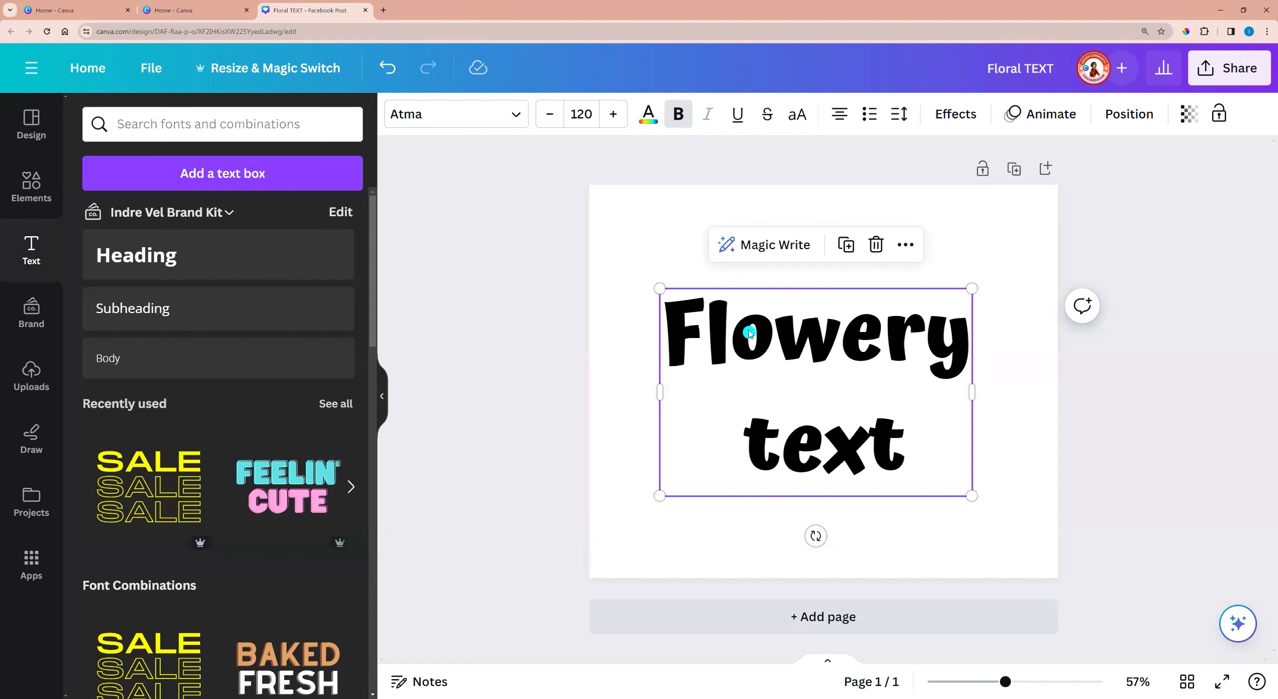
{"action": "left_click", "coordinate": [898, 114]}
{"action": "left_click_drag", "start_coordinate": [991, 233], "coordinate": [957, 233]}
{"action": "left_click", "coordinate": [504, 373]}
{"action": "left_click", "coordinate": [770, 332]}
{"action": "left_click_drag", "start_coordinate": [971, 288], "coordinate": [1012, 263]}
{"action": "left_click_drag", "start_coordinate": [659, 464], "coordinate": [634, 479]}
{"action": "left_click_drag", "start_coordinate": [810, 337], "coordinate": [804, 347]}
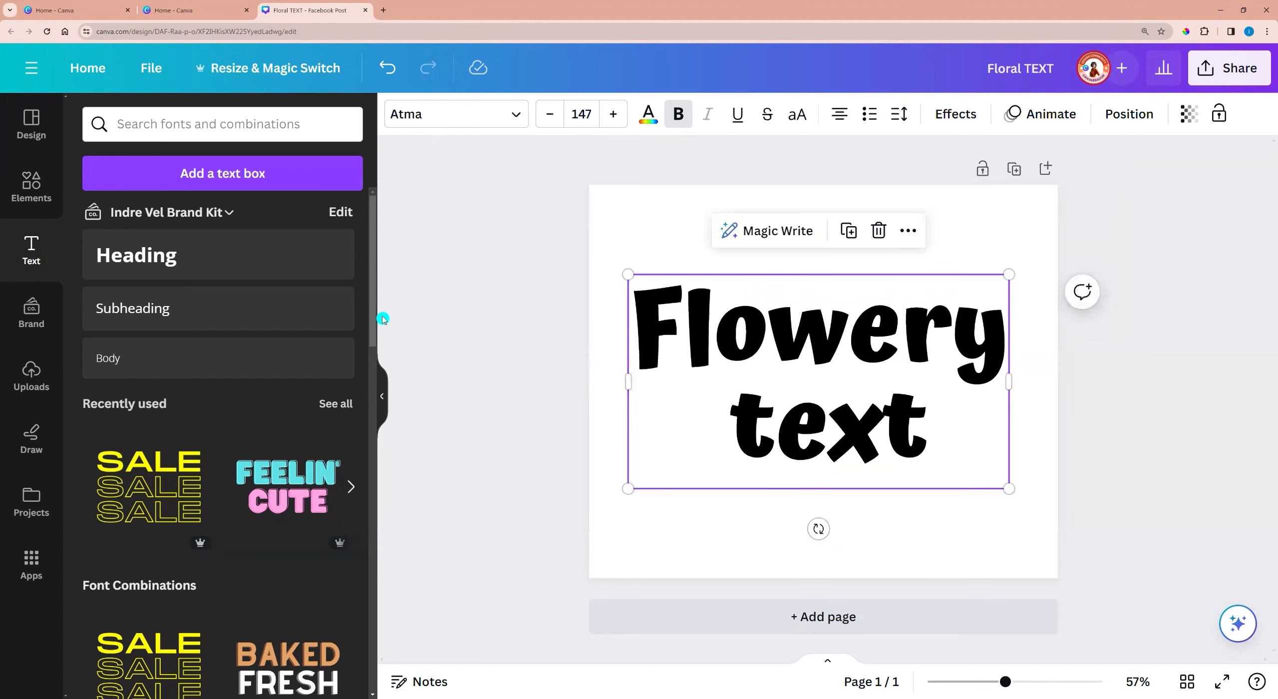
Step: Search the elements for "flower patter" and limit the results to graphics
{"action": "left_click", "coordinate": [21, 187]}
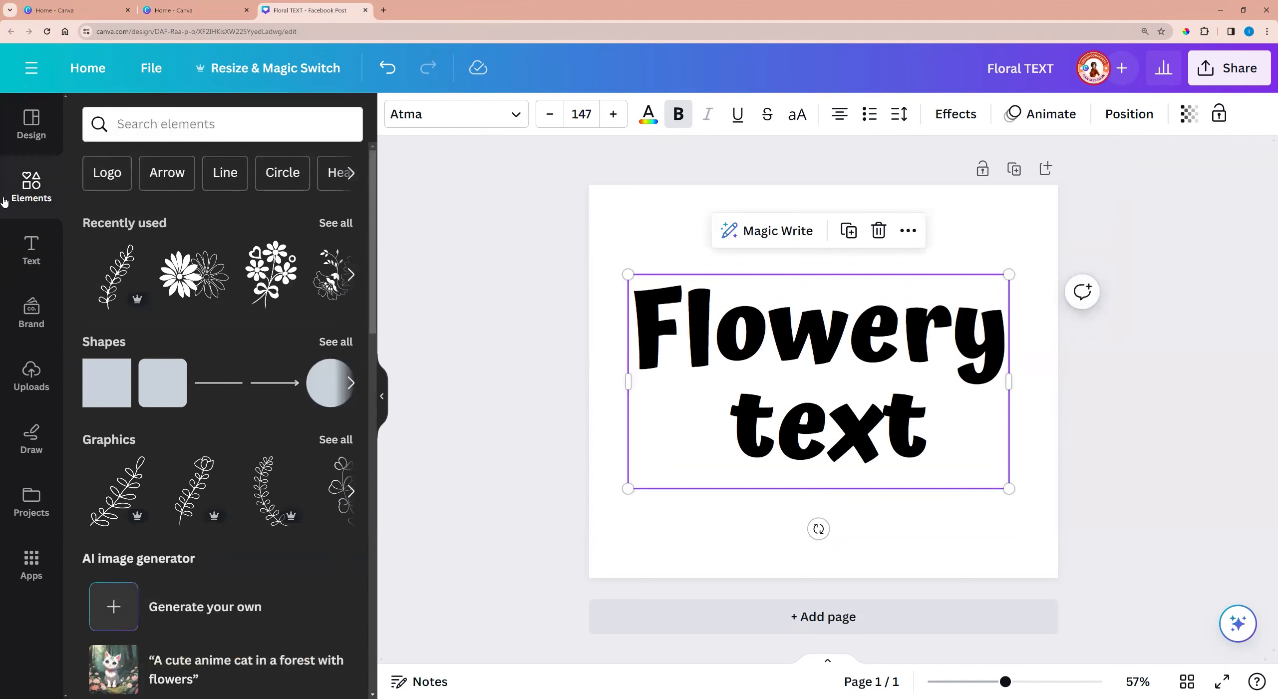
{"action": "left_click", "coordinate": [134, 124]}
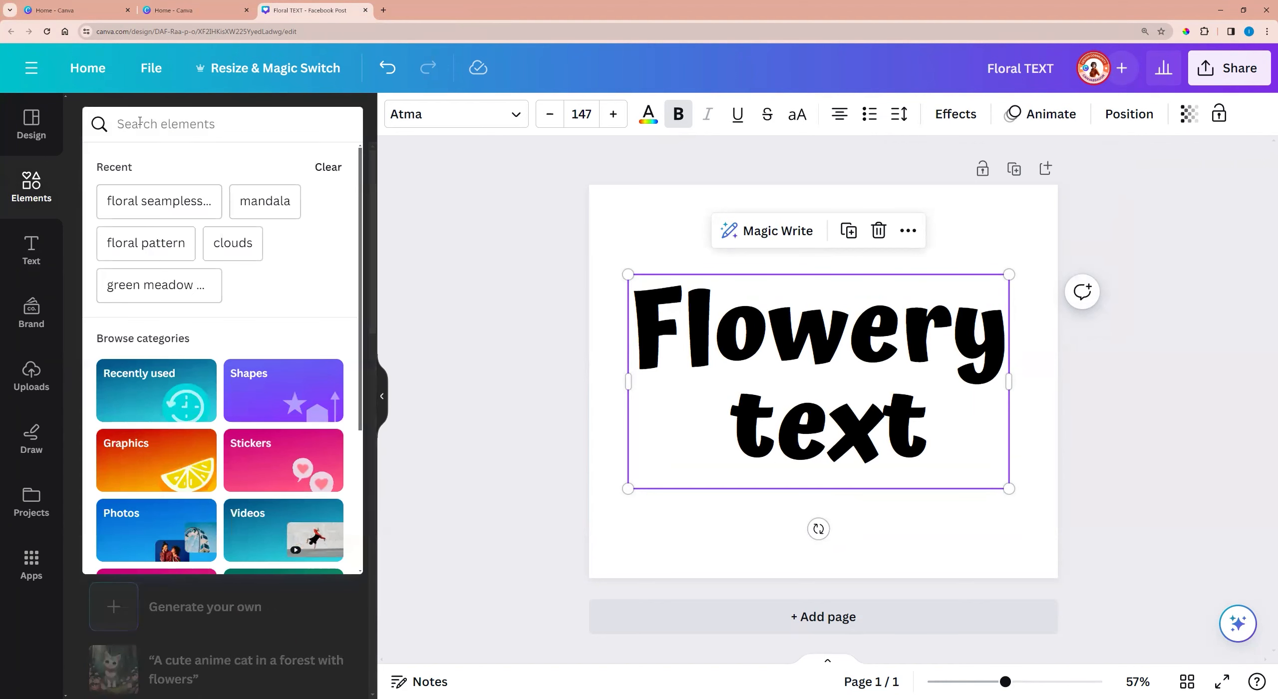
{"action": "type", "text": "flow"}
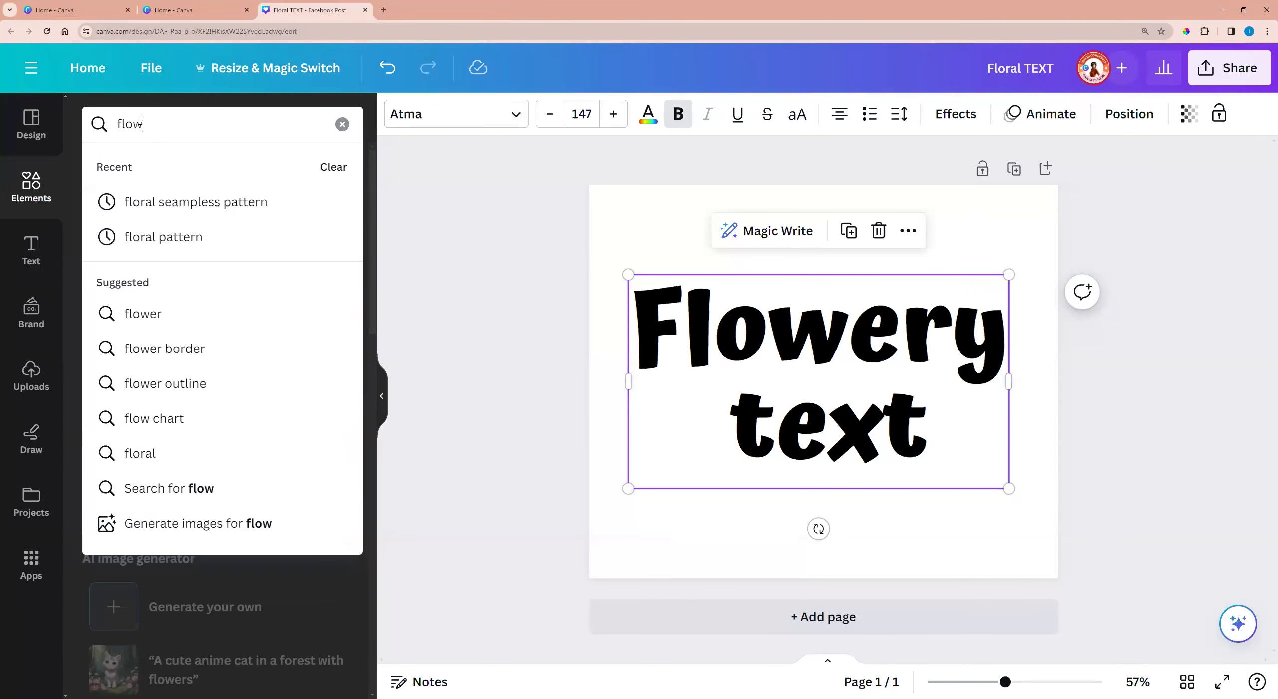
{"action": "type", "text": "er pat"}
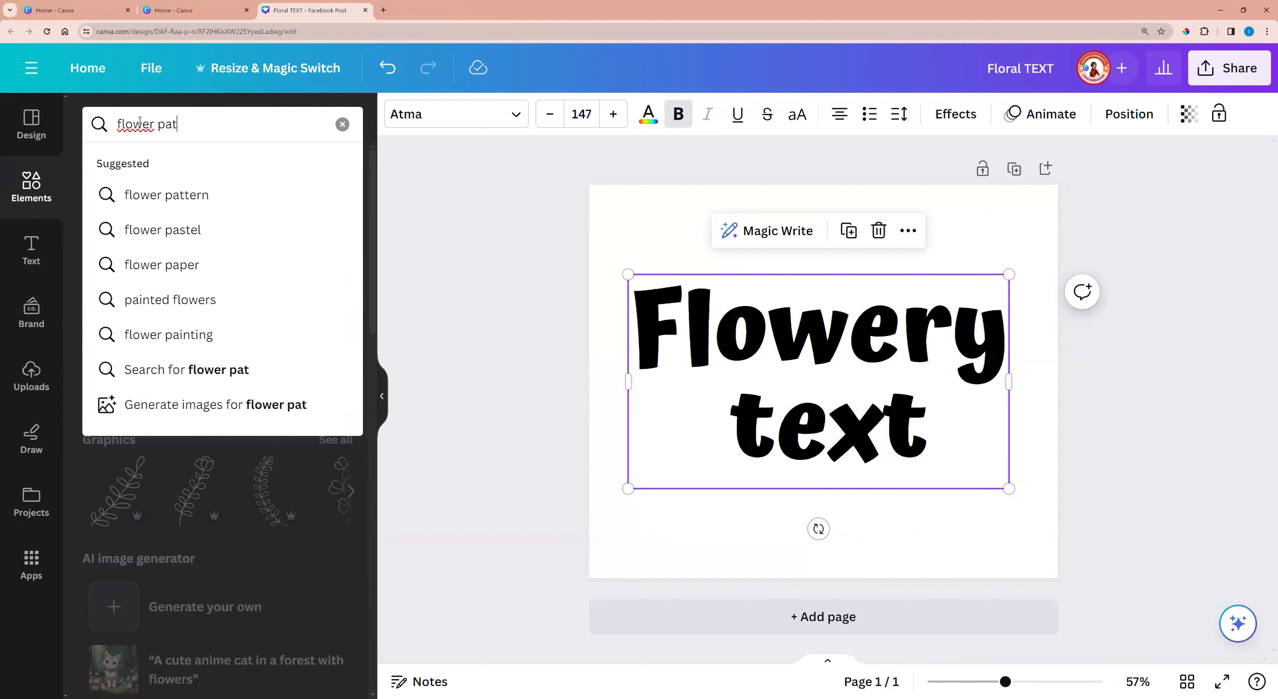
{"action": "type", "text": "ter"}
{"action": "key", "text": "Return"}
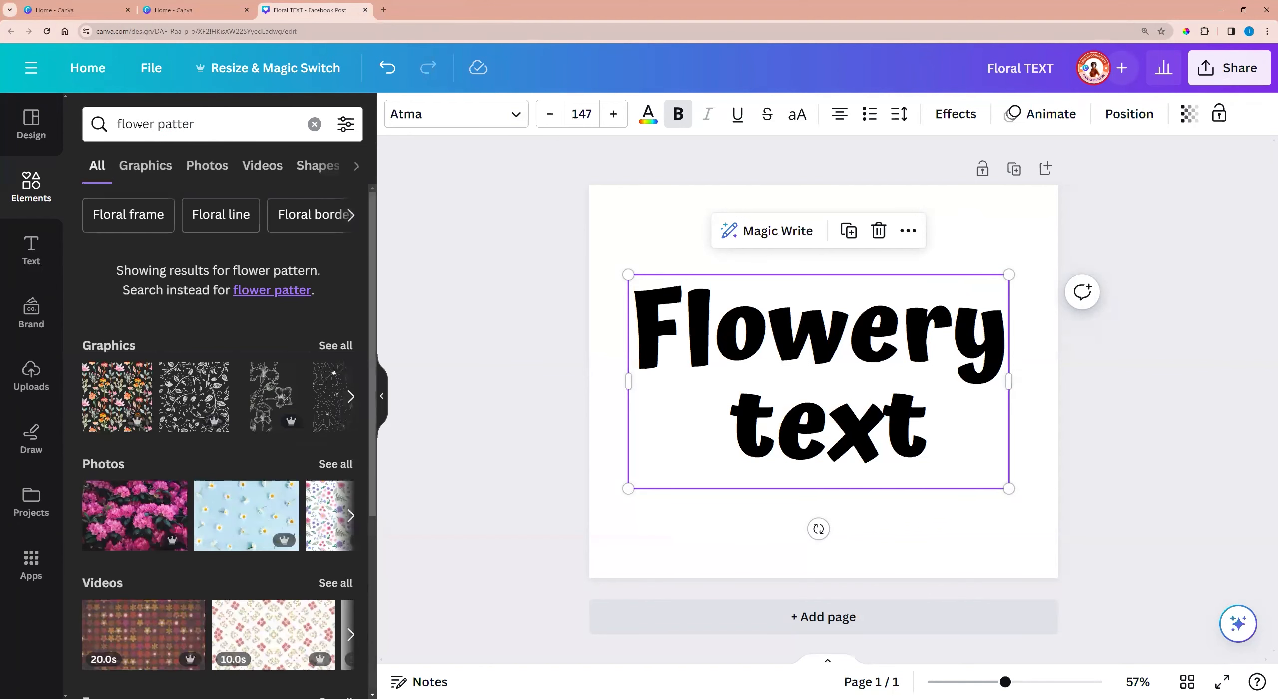
{"action": "left_click", "coordinate": [158, 166]}
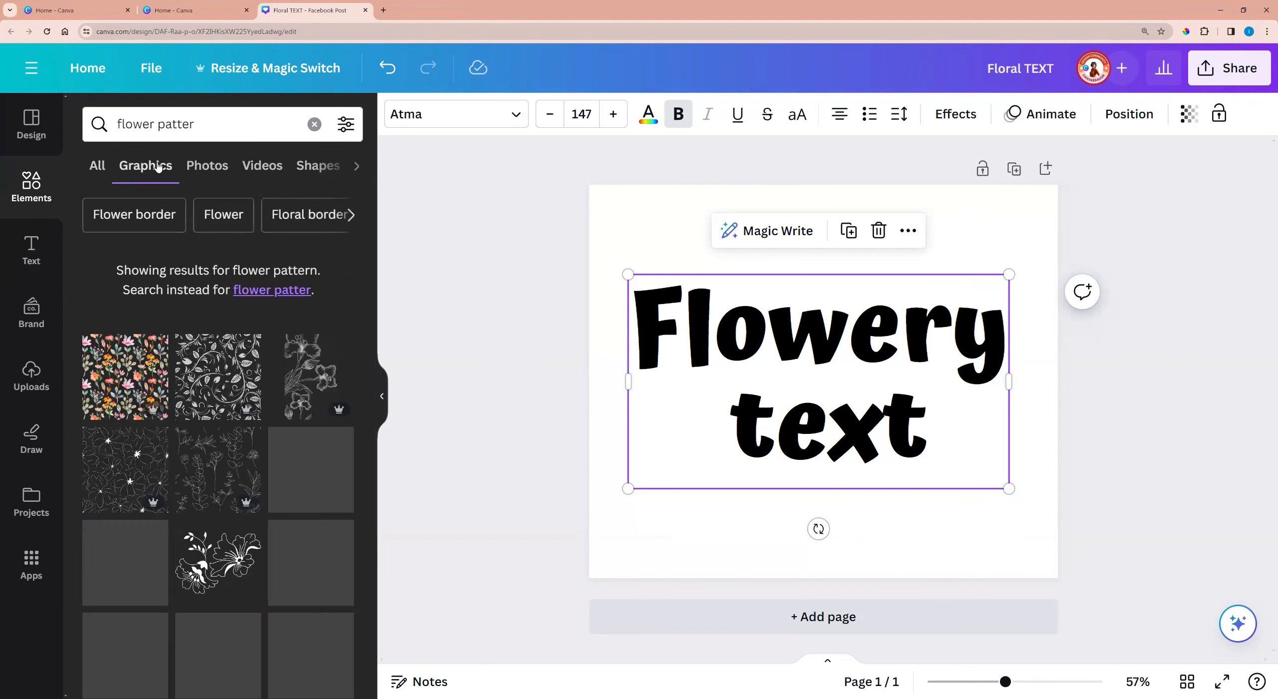
{"action": "scroll", "coordinate": [215, 421], "scroll_direction": "down", "scroll_amount": 5}
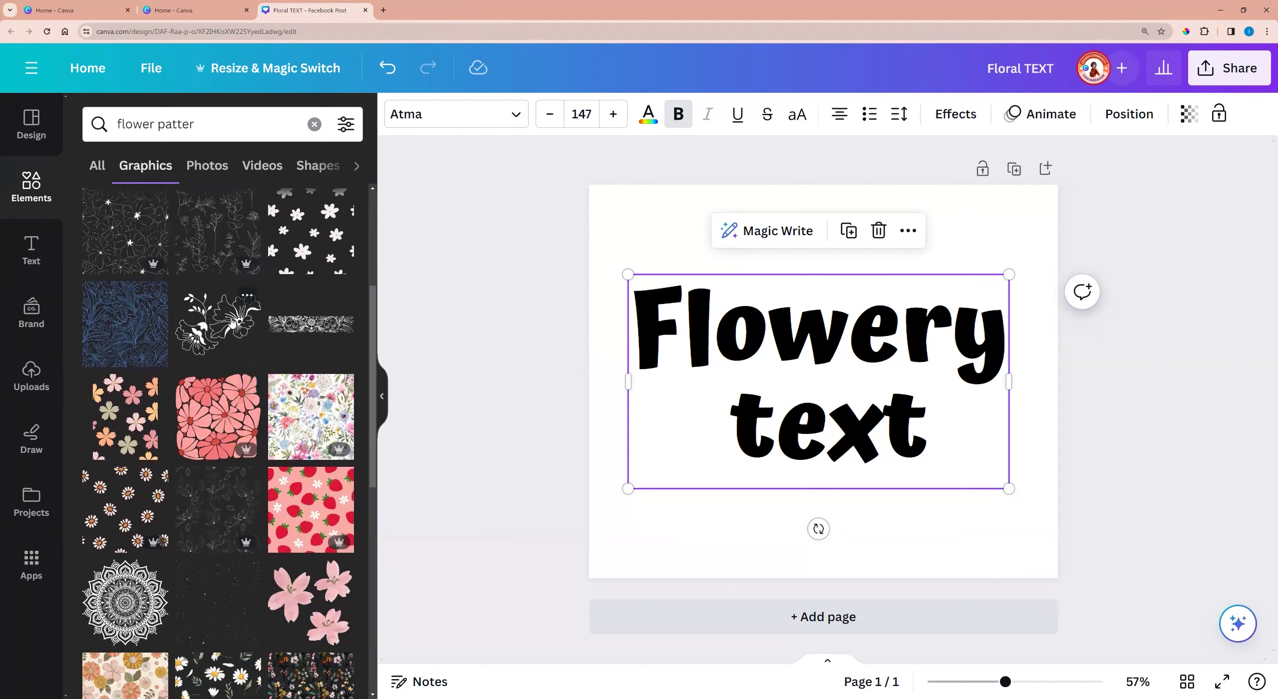
Step: Insert the flower line drawing with leafy sprigs and move it over the first letters of "Flowery"
{"action": "left_click", "coordinate": [248, 296]}
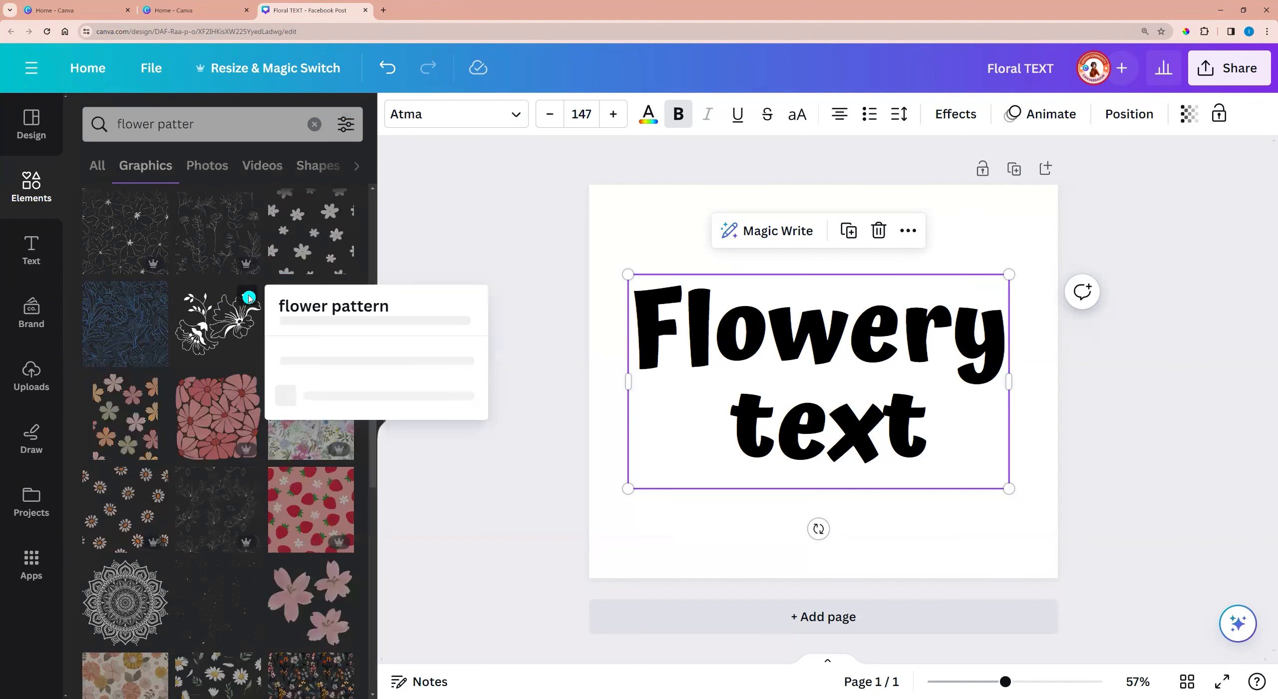
{"action": "left_click", "coordinate": [213, 320]}
{"action": "left_click", "coordinate": [214, 320]}
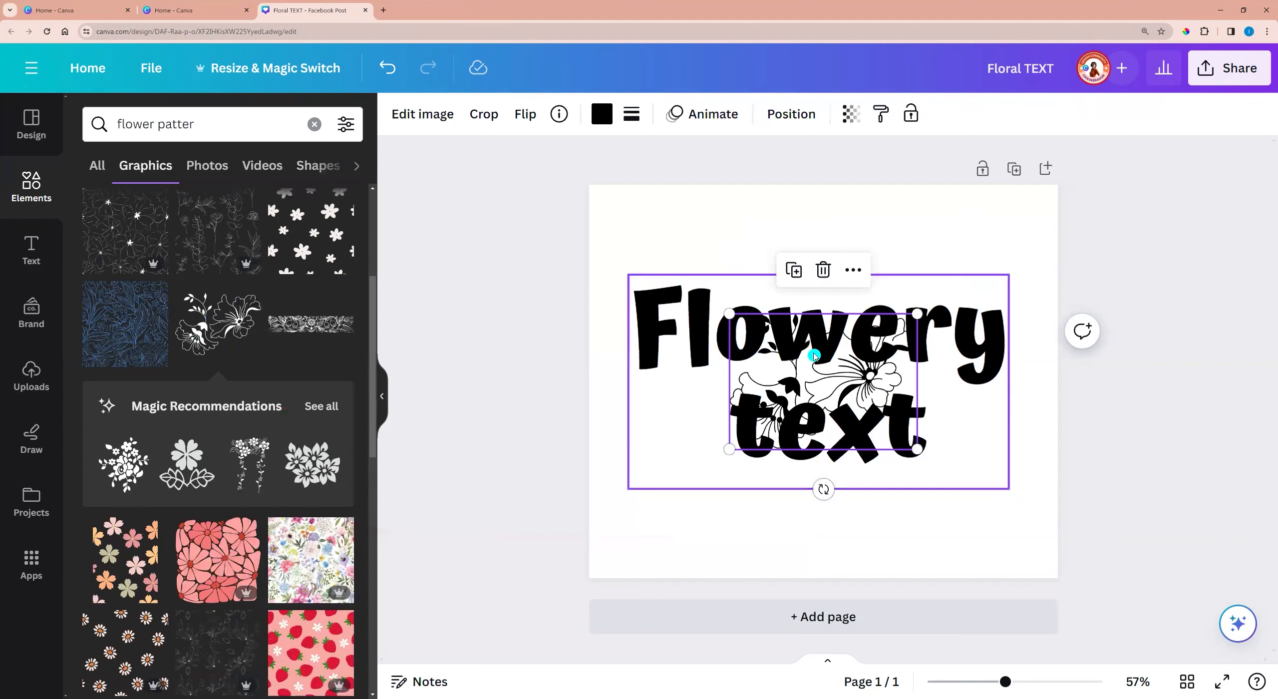
{"action": "left_click_drag", "start_coordinate": [838, 392], "coordinate": [725, 315]}
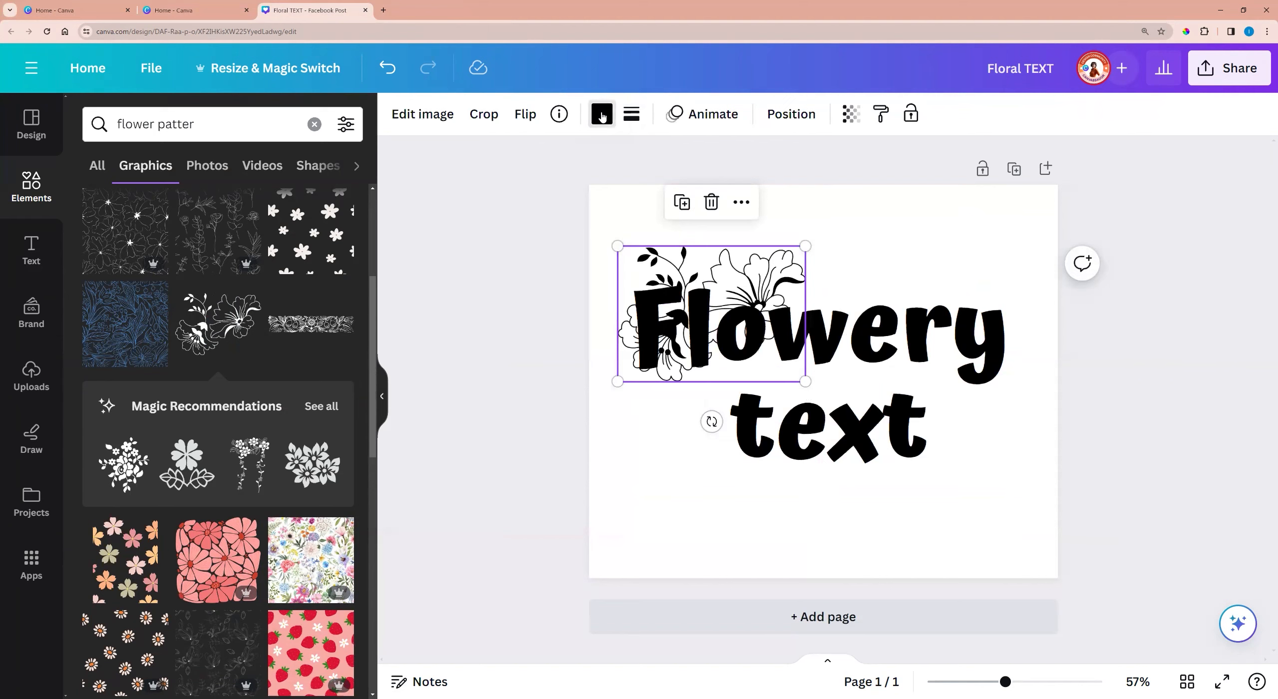
Step: Recolour the flower graphic white (#ffffff) and nudge it slightly over the heading
{"action": "left_click", "coordinate": [601, 115]}
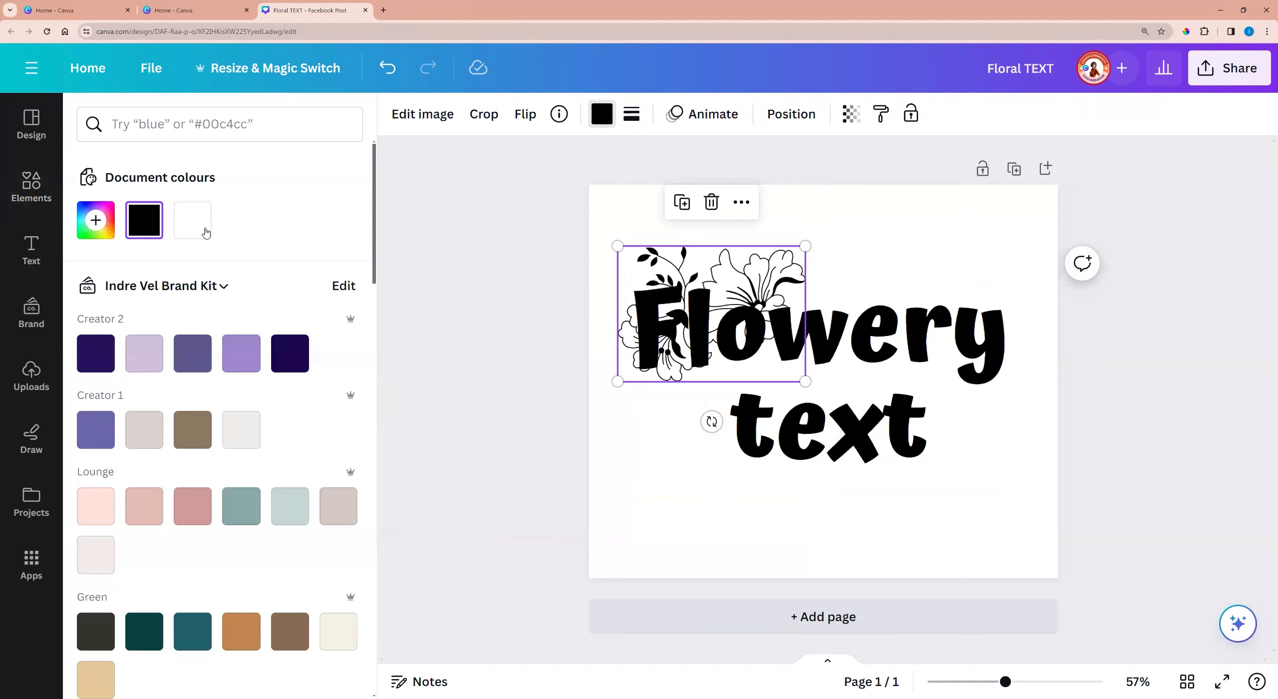
{"action": "left_click", "coordinate": [193, 220]}
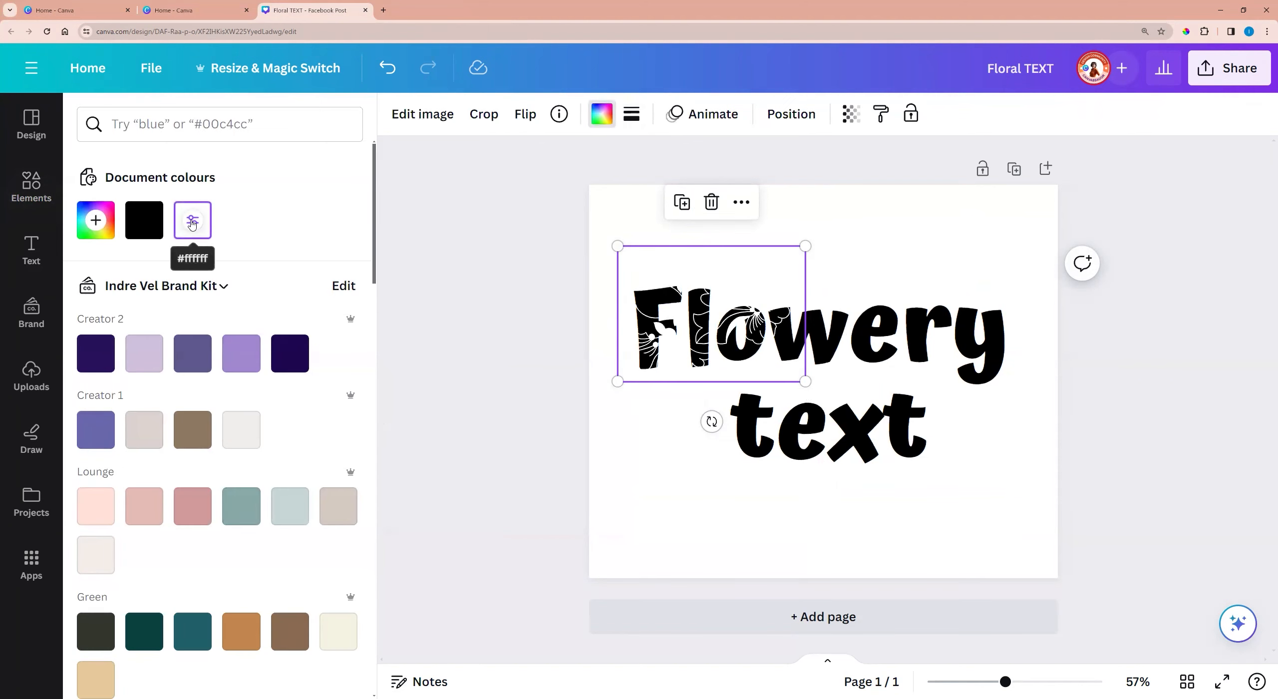
{"action": "mouse_move", "coordinate": [785, 249]}
{"action": "left_mouse_down"}
{"action": "mouse_move", "coordinate": [820, 215]}
{"action": "mouse_move", "coordinate": [784, 250]}
{"action": "left_mouse_up"}
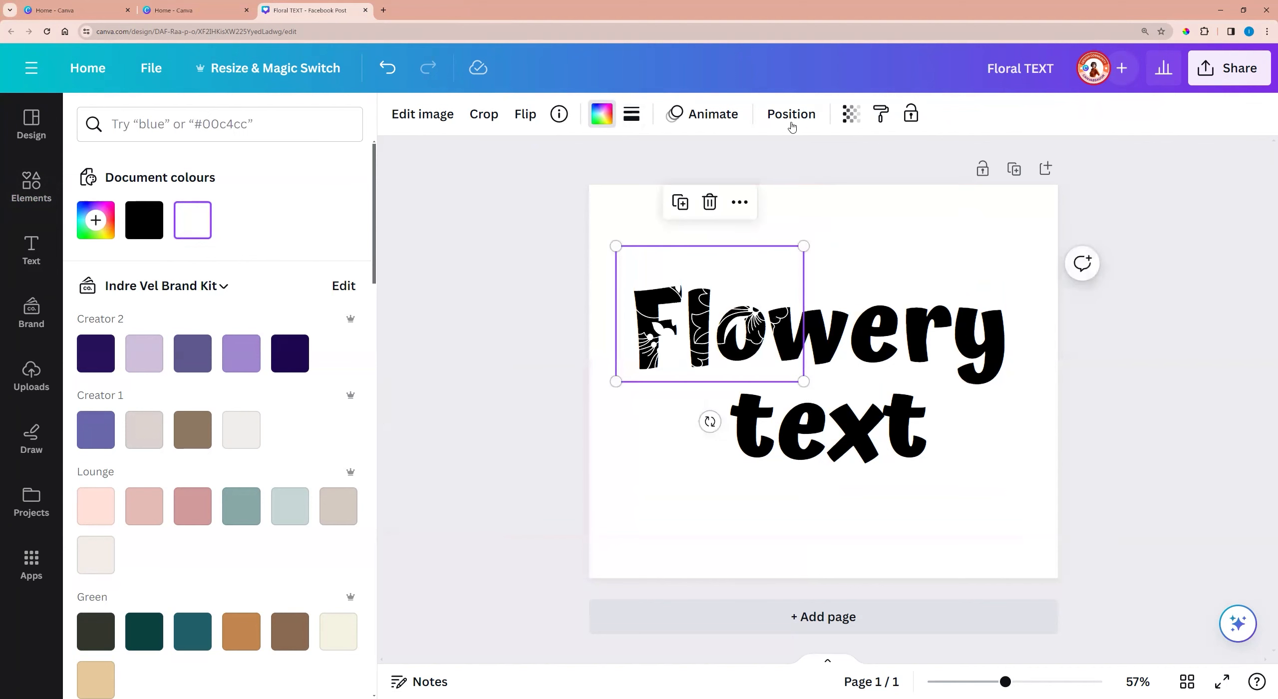
Step: Move the flower graphic's layer below the heading text, then restore it above the text
{"action": "left_click", "coordinate": [794, 116]}
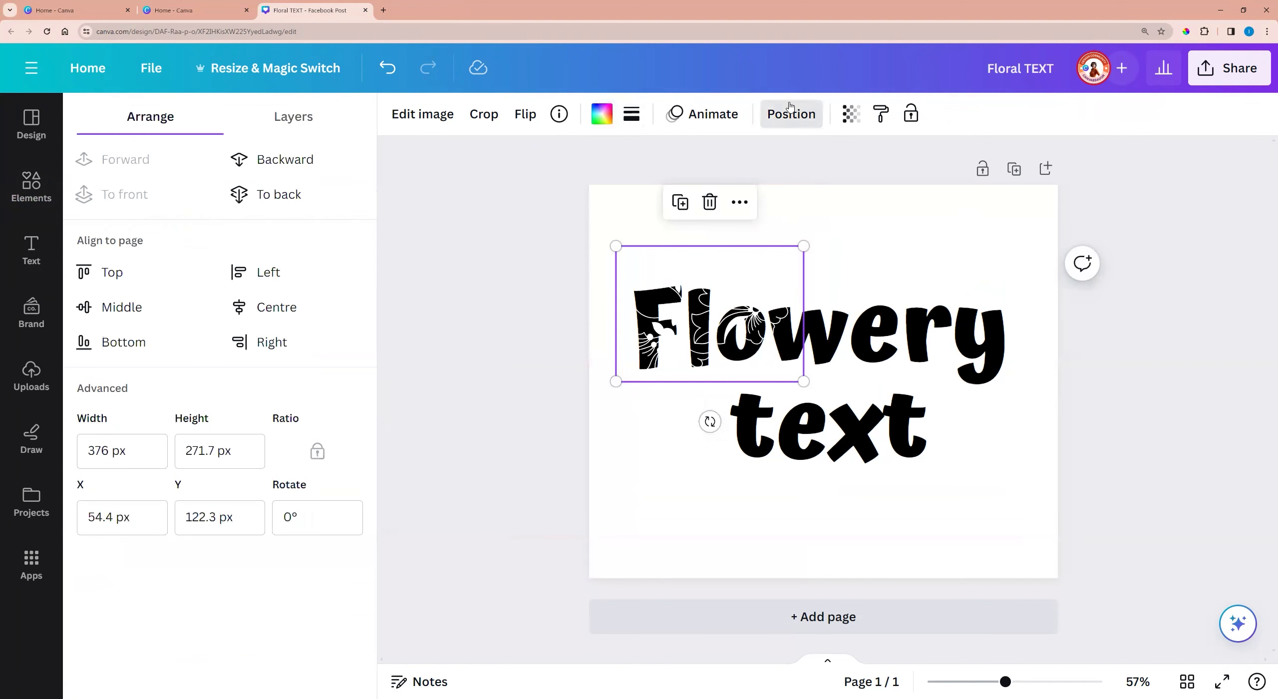
{"action": "left_click", "coordinate": [790, 111]}
{"action": "left_click", "coordinate": [781, 121]}
{"action": "left_click", "coordinate": [292, 118]}
{"action": "left_click_drag", "start_coordinate": [257, 216], "coordinate": [242, 302]}
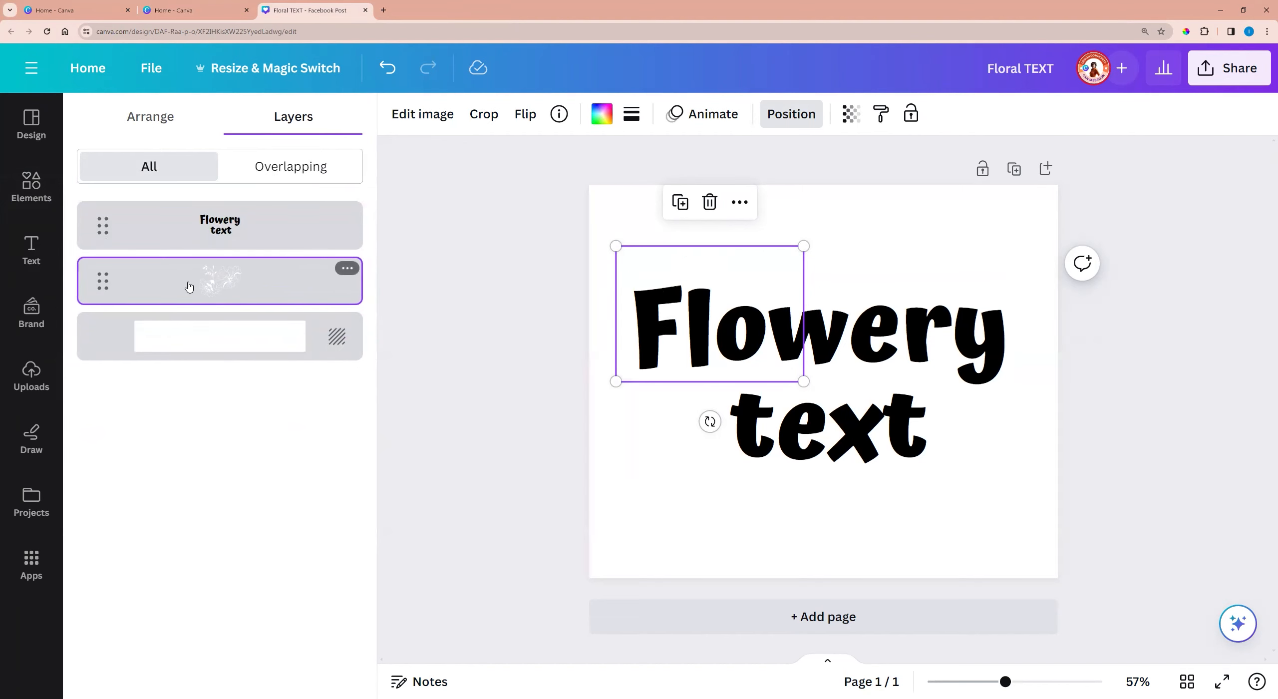
{"action": "left_click_drag", "start_coordinate": [218, 278], "coordinate": [105, 251]}
Step: Shrink the flower graphic slightly and position it over the letters "Flo" of the heading
{"action": "left_click", "coordinate": [640, 332]}
{"action": "mouse_move", "coordinate": [698, 320]}
{"action": "left_mouse_down"}
{"action": "mouse_move", "coordinate": [711, 308]}
{"action": "mouse_move", "coordinate": [699, 333]}
{"action": "left_mouse_up"}
{"action": "left_click_drag", "start_coordinate": [802, 261], "coordinate": [783, 274]}
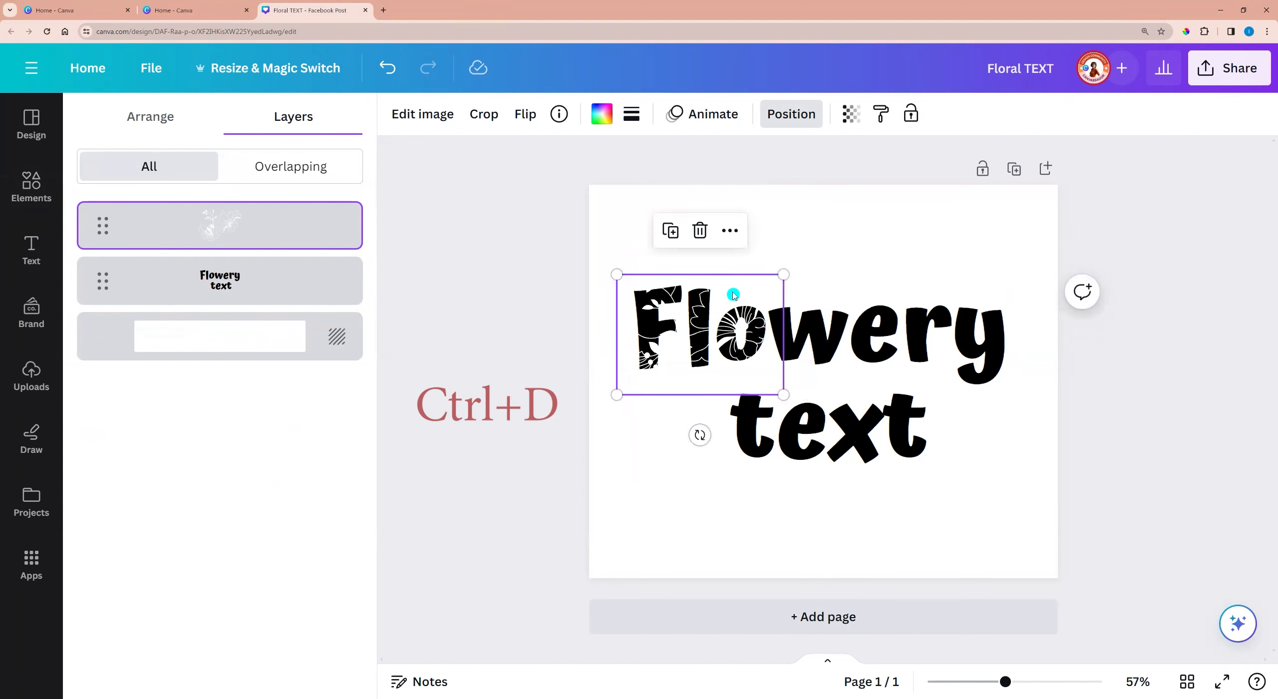
Step: Duplicate the white flower graphic and place copies over the rest of the word "Flowery"
{"action": "key", "text": "ctrl+d"}
{"action": "left_click_drag", "start_coordinate": [733, 295], "coordinate": [857, 304]}
{"action": "key", "text": "ctrl+d"}
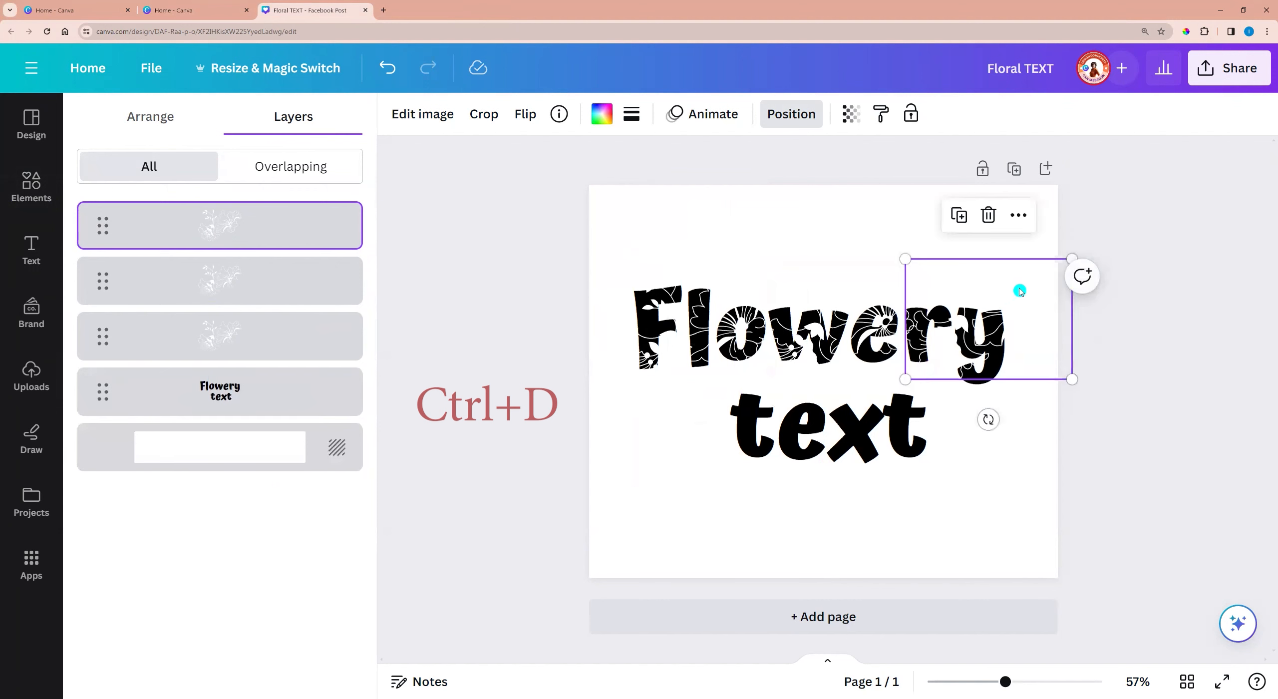
Step: Add further copies of the white flower graphic to cover the word "text" and the remaining plain letter areas
{"action": "key", "text": "ctrl+d"}
{"action": "left_click_drag", "start_coordinate": [1024, 289], "coordinate": [727, 427]}
{"action": "key", "text": "ctrl+d"}
{"action": "key", "text": "ctrl+d"}
{"action": "key", "text": "ctrl+d"}
{"action": "left_click", "coordinate": [648, 449]}
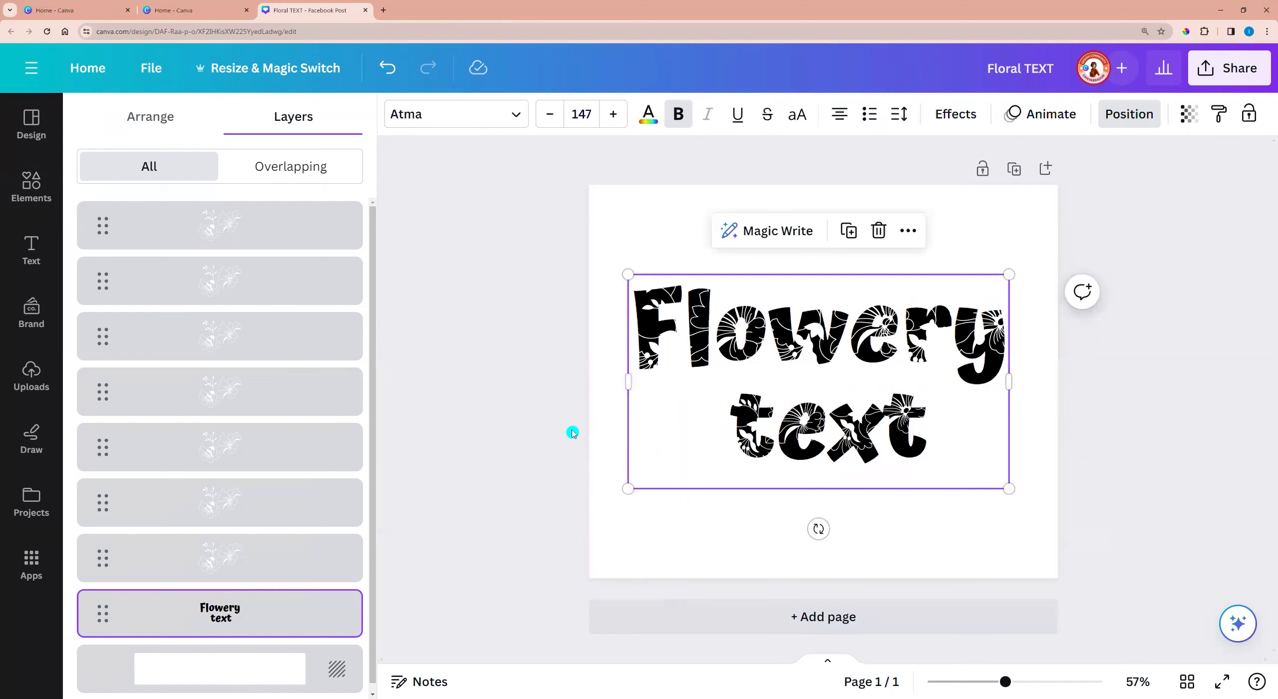
{"action": "left_click", "coordinate": [572, 432]}
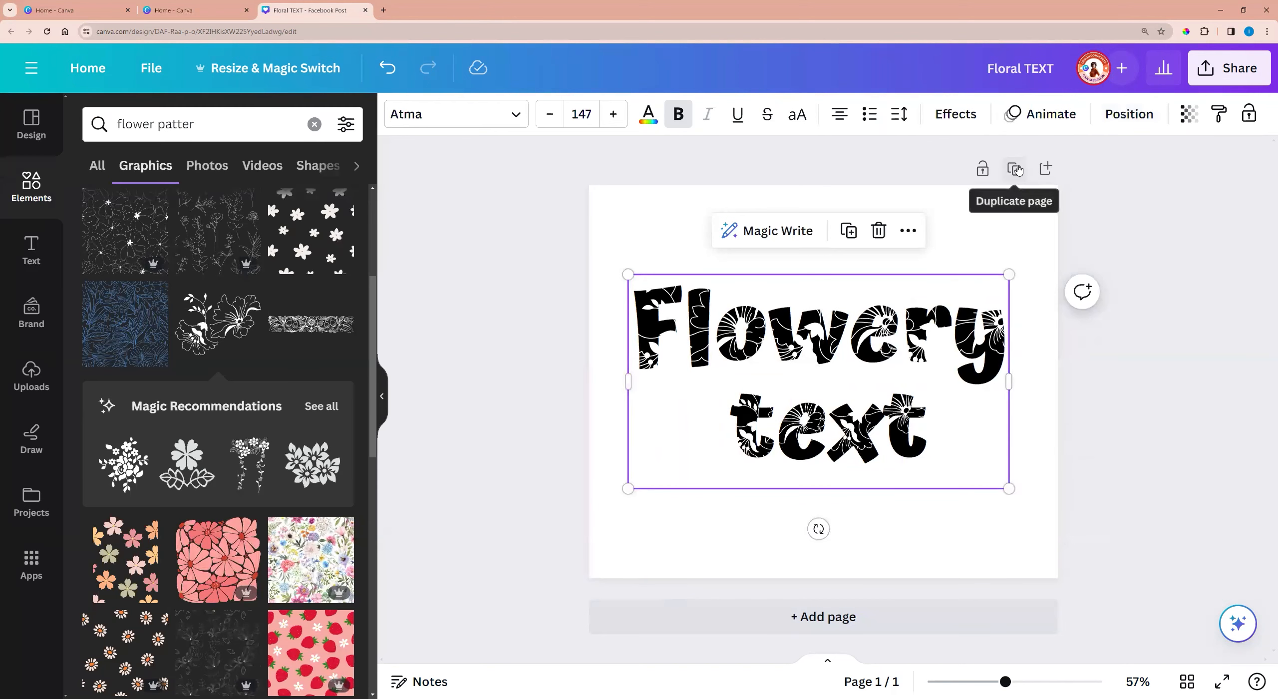
Step: Duplicate the page and delete all the white flower graphics from the copy, keeping only the heading text
{"action": "left_click", "coordinate": [1014, 169]}
{"action": "left_click", "coordinate": [822, 331]}
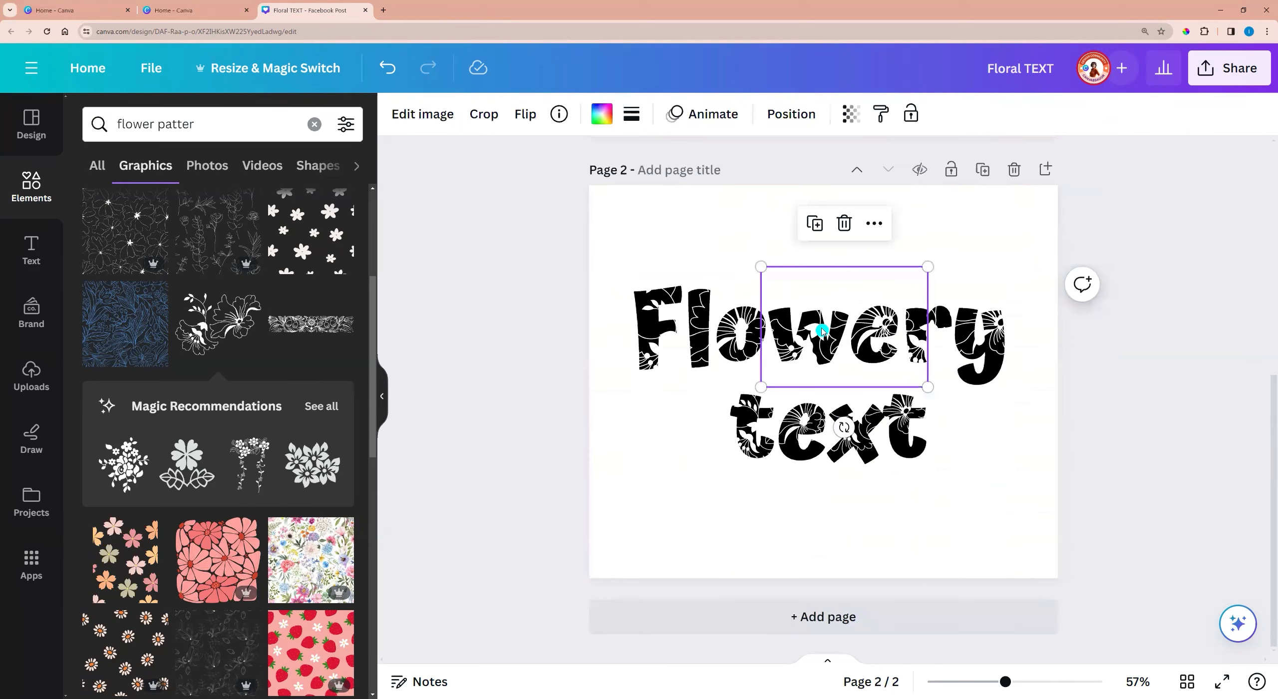
{"action": "key", "text": "Delete"}
{"action": "left_click", "coordinate": [918, 335]}
{"action": "key", "text": "Delete"}
{"action": "left_click", "coordinate": [866, 417]}
{"action": "key", "text": "Delete"}
{"action": "left_click", "coordinate": [762, 406]}
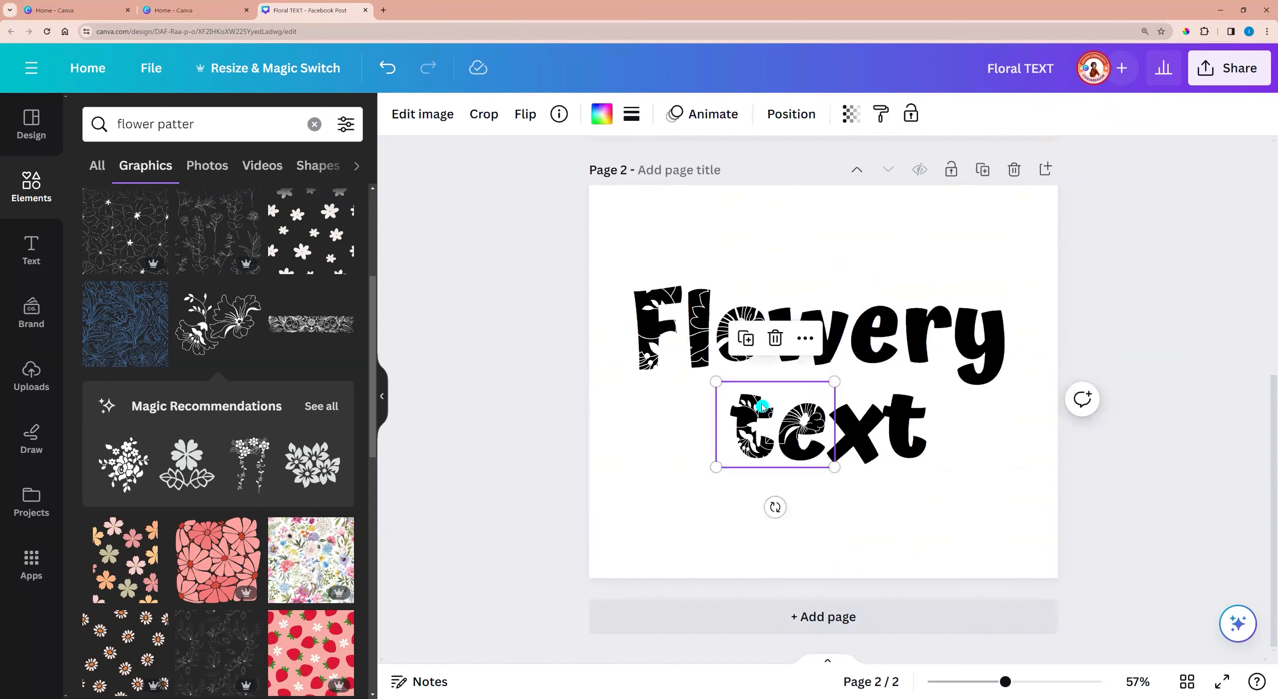
{"action": "key", "text": "Delete"}
{"action": "left_click", "coordinate": [674, 332]}
{"action": "key", "text": "Delete"}
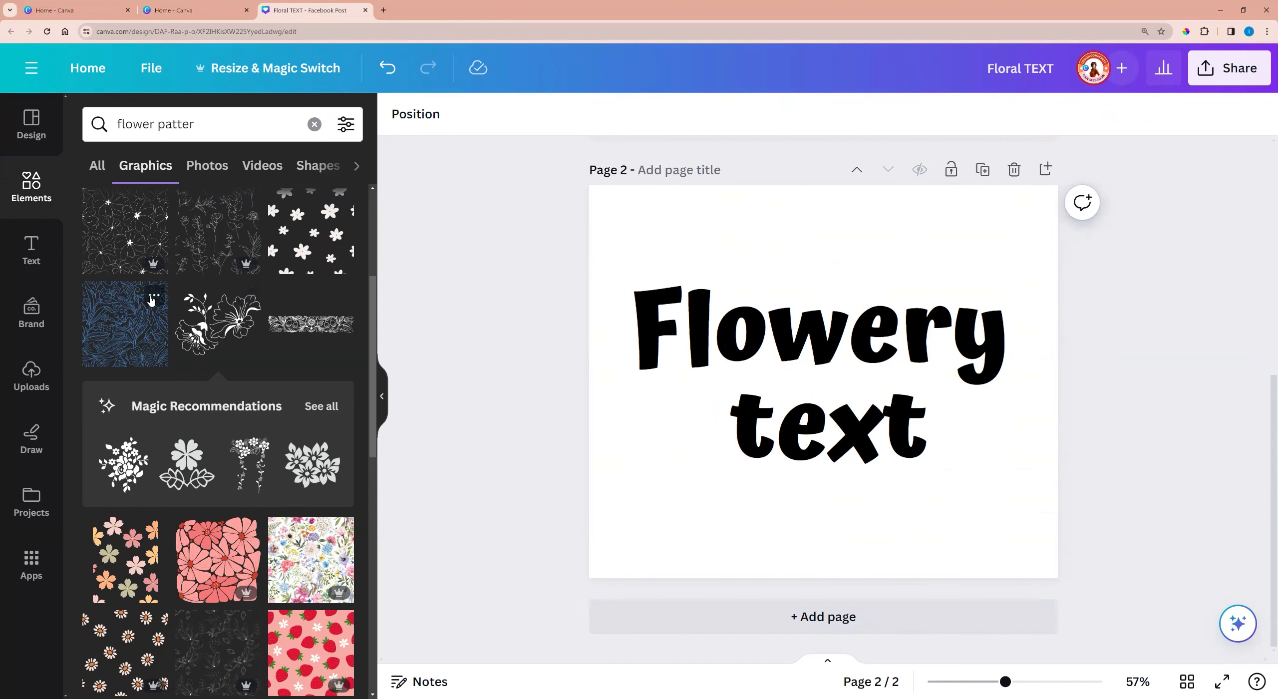
Step: Add the blue "Floral background illustration" graphic to page 2 and enlarge it to cover the whole heading
{"action": "left_click", "coordinate": [152, 299]}
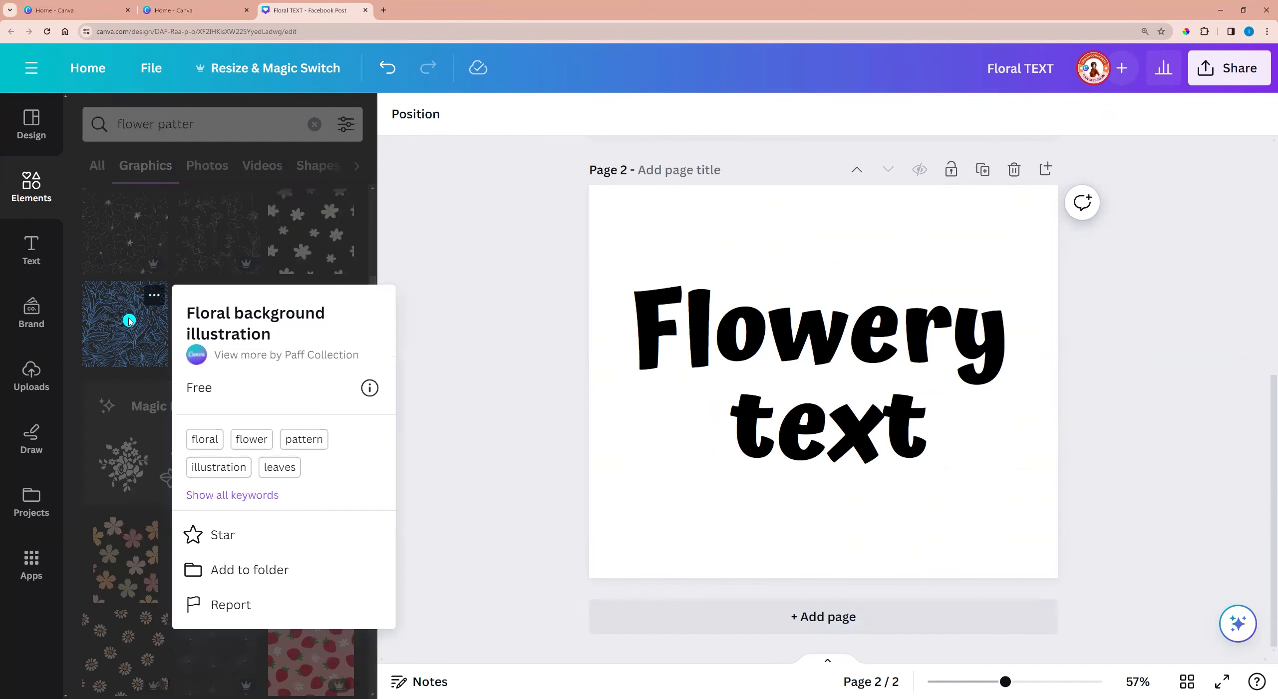
{"action": "left_click", "coordinate": [129, 321]}
{"action": "left_click", "coordinate": [125, 324]}
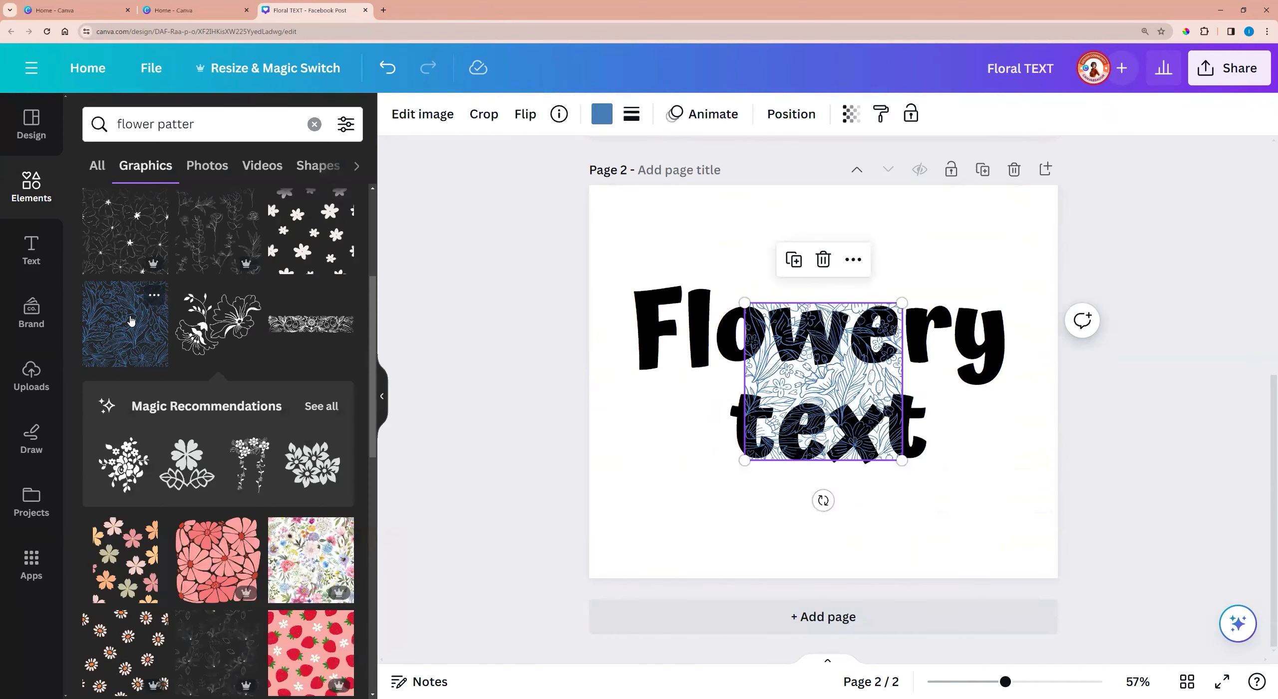
{"action": "left_click_drag", "start_coordinate": [830, 381], "coordinate": [724, 338]}
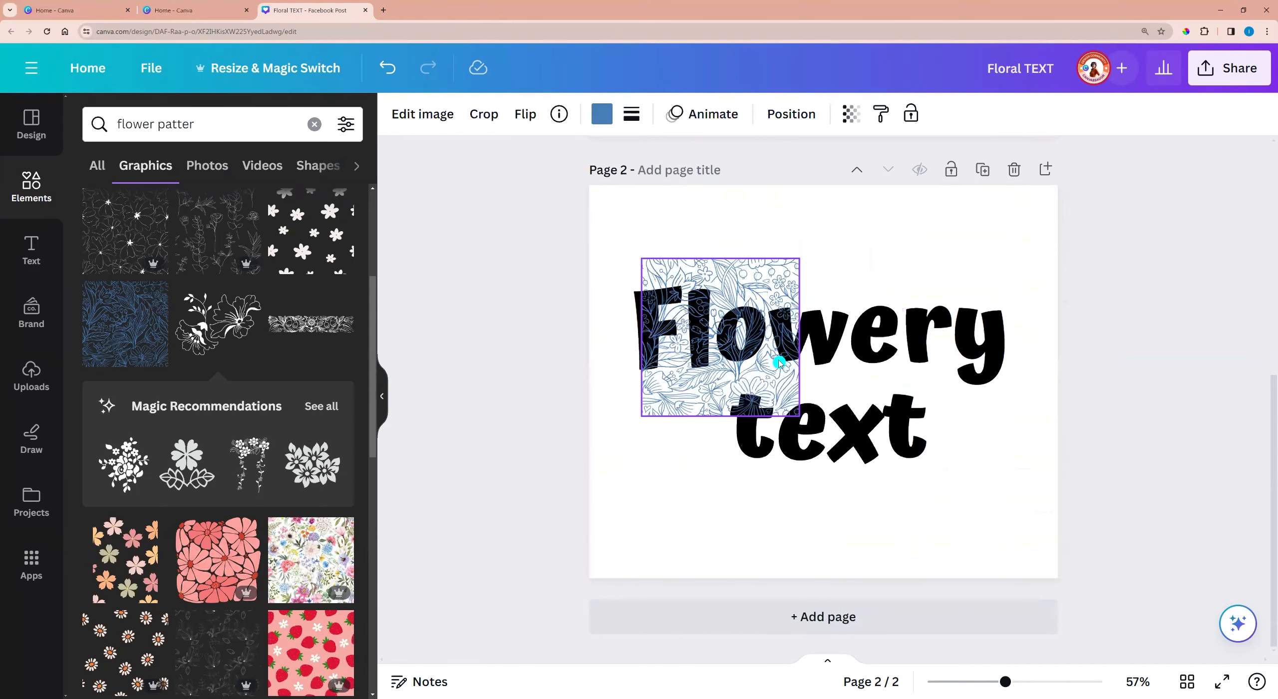
{"action": "left_click_drag", "start_coordinate": [802, 414], "coordinate": [987, 470]}
{"action": "left_click_drag", "start_coordinate": [1097, 499], "coordinate": [1143, 501]}
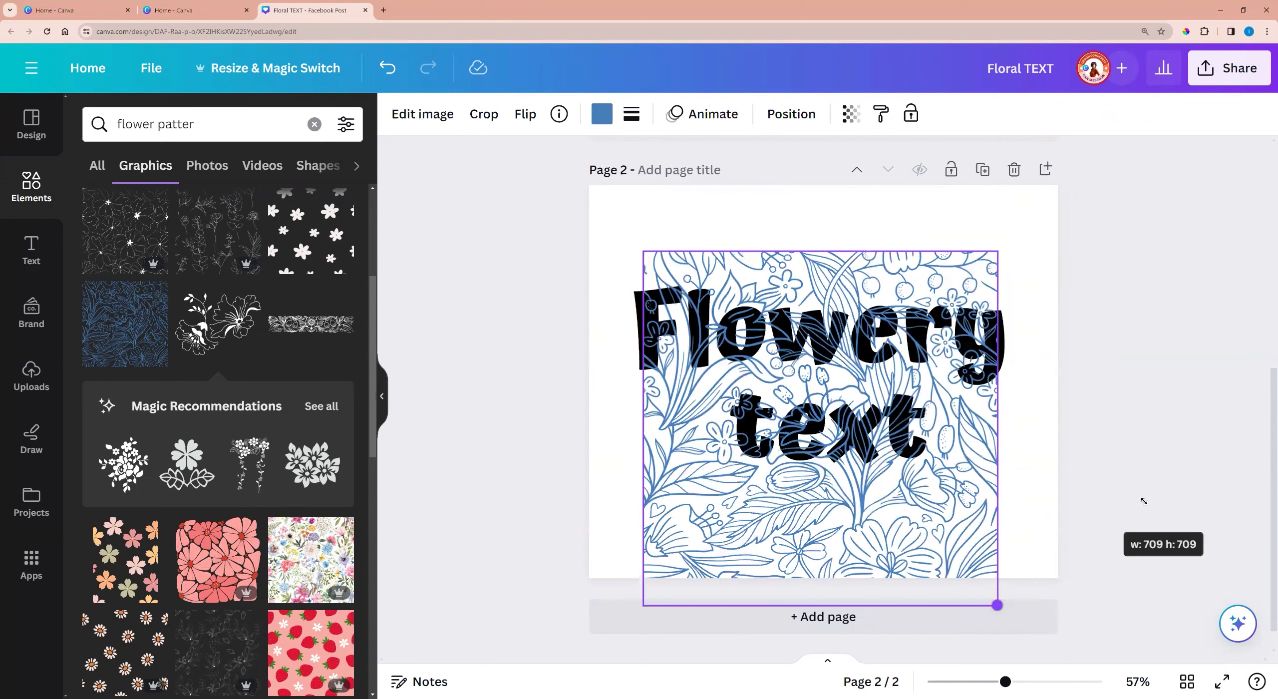
{"action": "left_click_drag", "start_coordinate": [1061, 492], "coordinate": [1047, 460]}
{"action": "left_click_drag", "start_coordinate": [939, 451], "coordinate": [900, 434]}
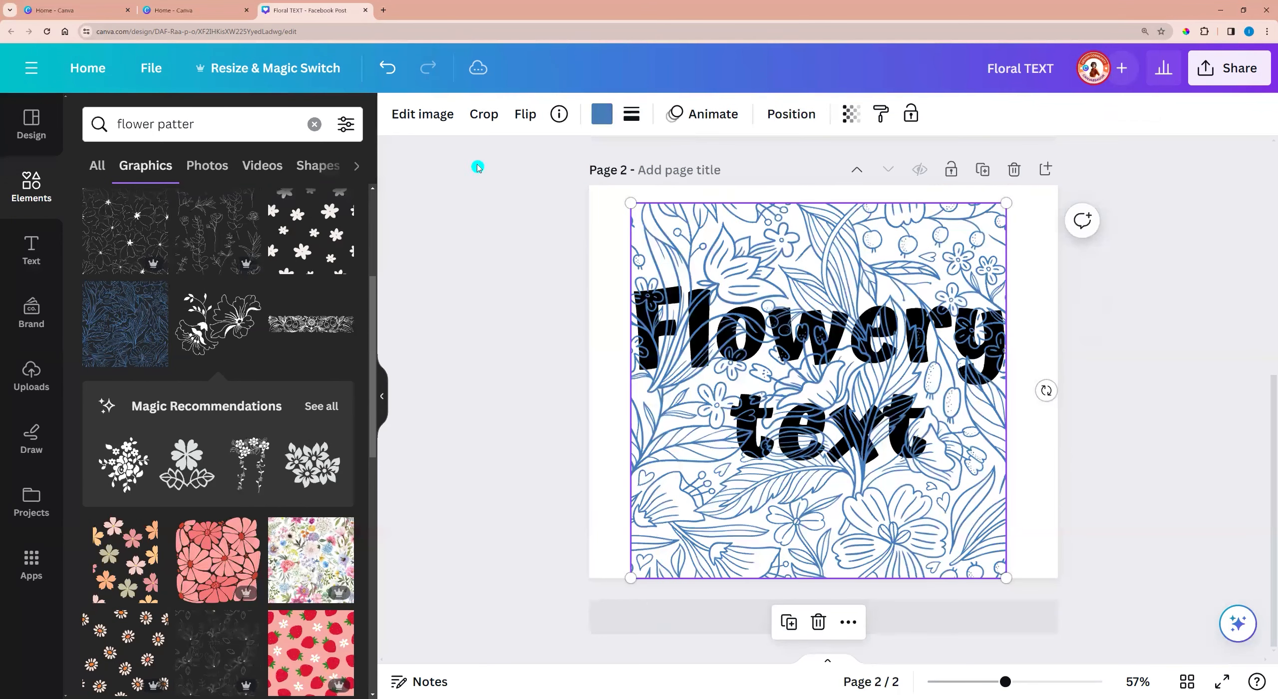
Step: Recolour the floral pattern on page 2 to white (#ffffff)
{"action": "left_click", "coordinate": [246, 220]}
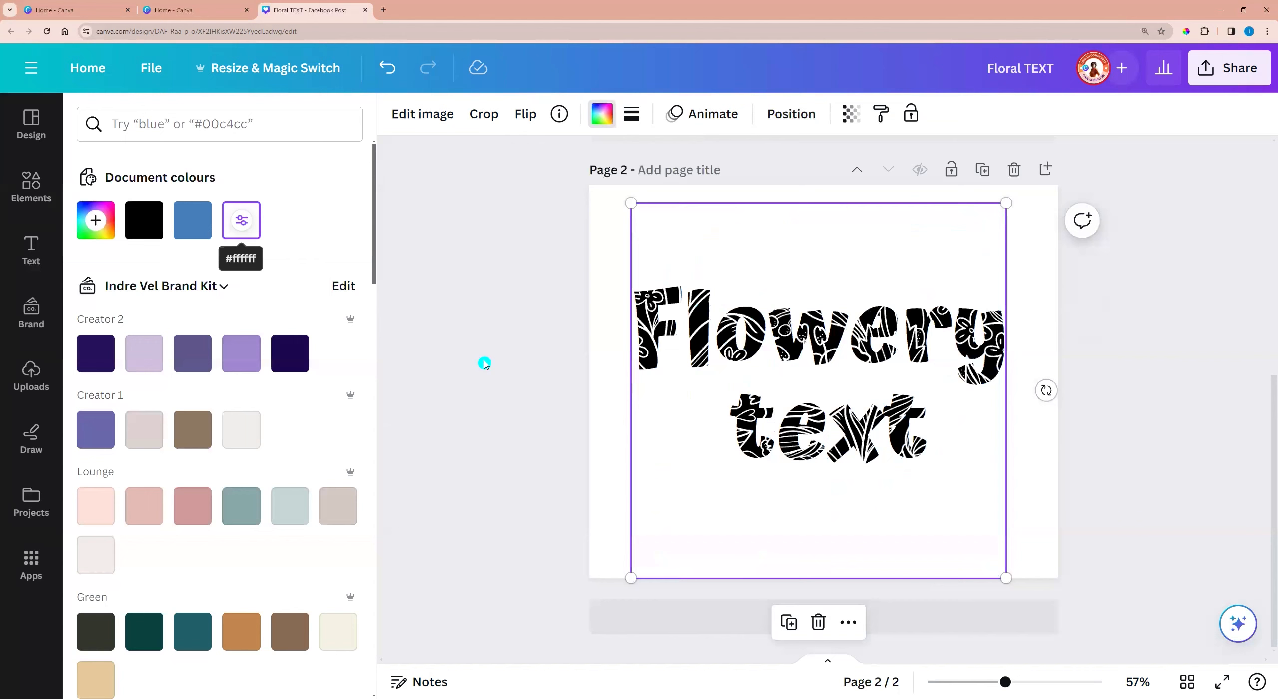
{"action": "left_click", "coordinate": [565, 358]}
{"action": "left_click", "coordinate": [973, 196]}
Step: Duplicate page 2 and delete the floral pattern from the new page 3
{"action": "left_click", "coordinate": [983, 169]}
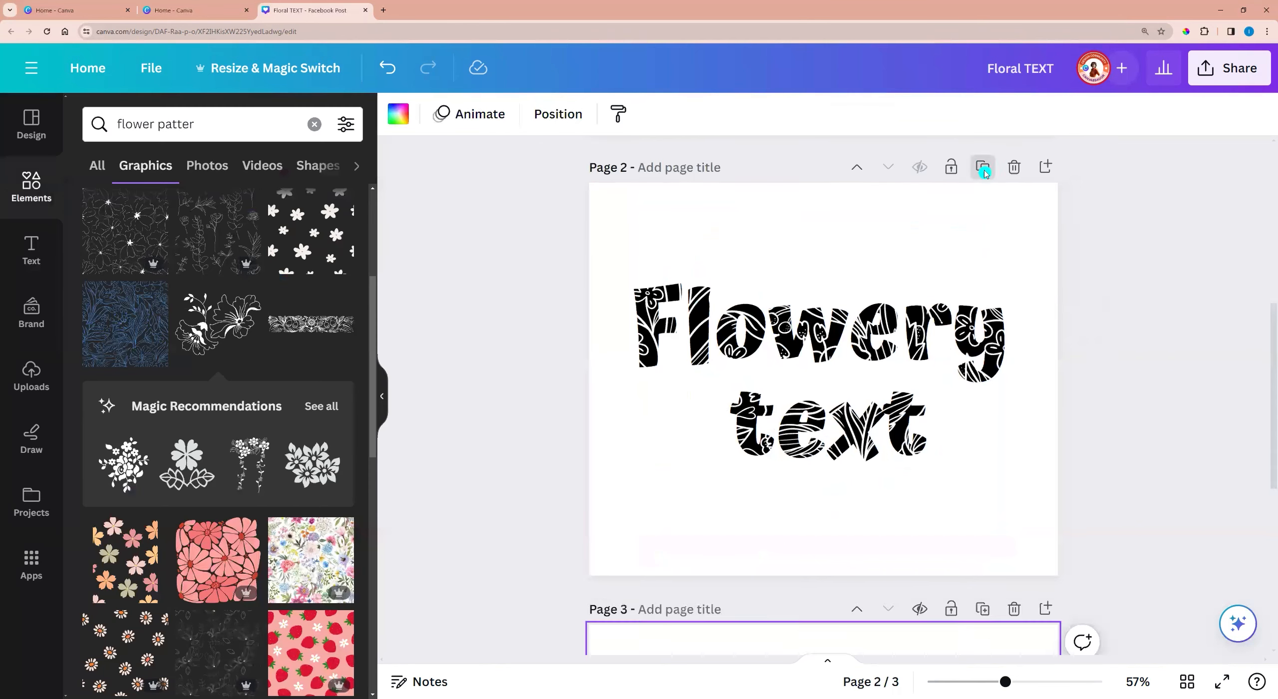
{"action": "left_click_drag", "start_coordinate": [787, 283], "coordinate": [820, 262]}
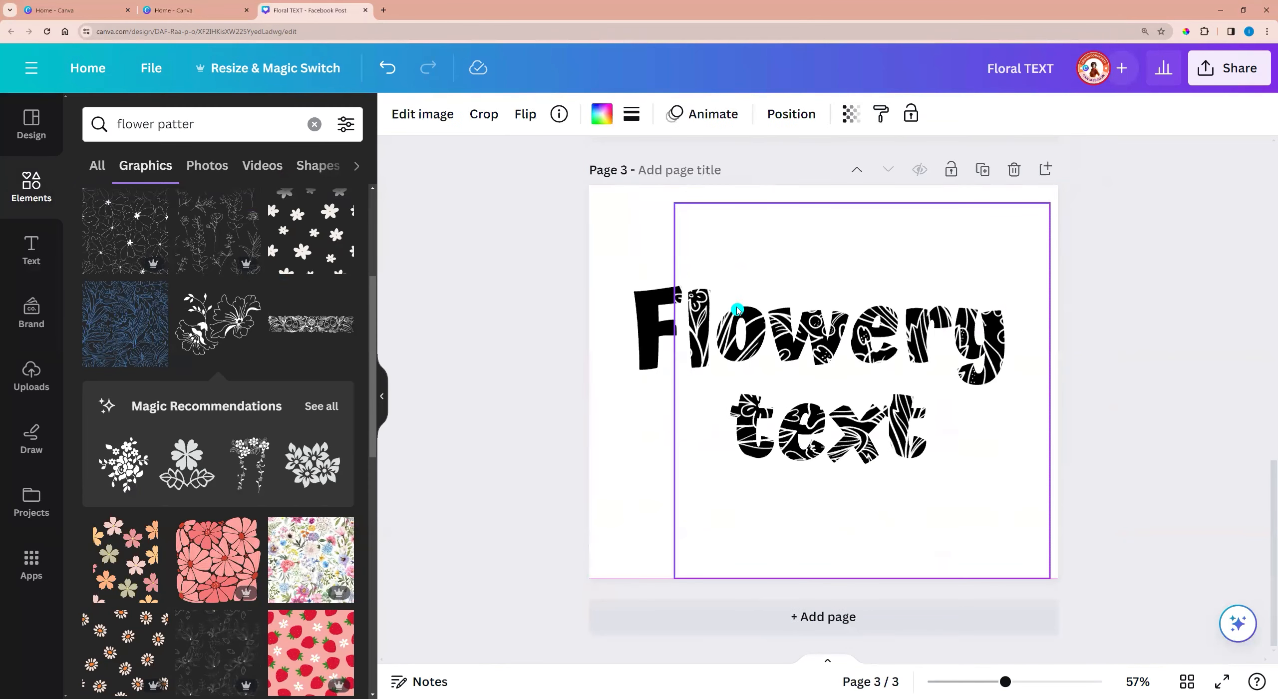
{"action": "key", "text": "Delete"}
Step: Change the font of the page 3 heading to Aprila
{"action": "left_click", "coordinate": [715, 318]}
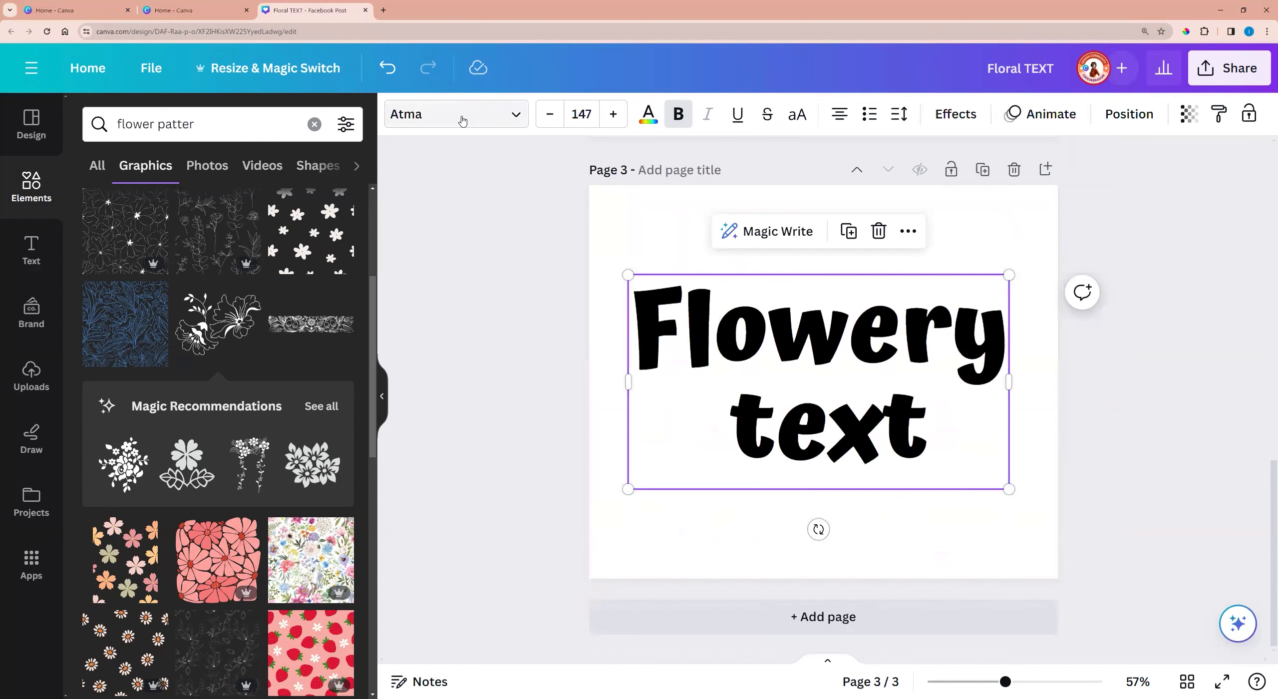
{"action": "left_click", "coordinate": [514, 118]}
{"action": "left_click_drag", "start_coordinate": [171, 161], "coordinate": [92, 175]}
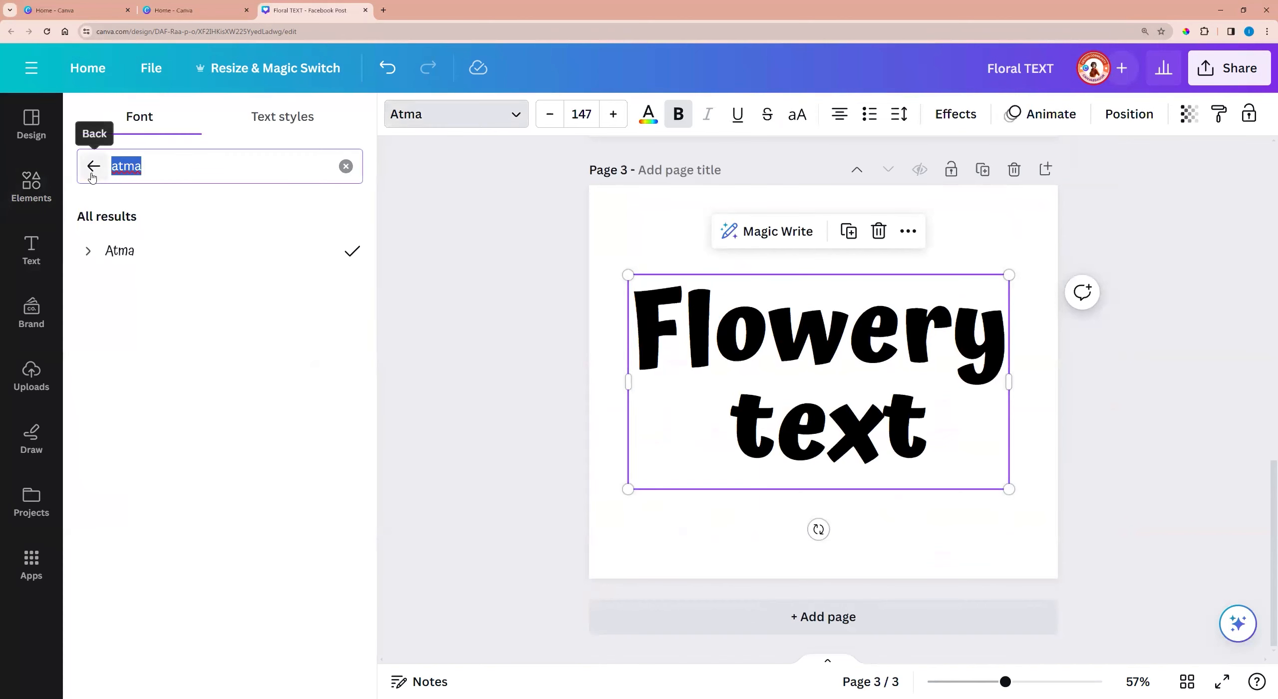
{"action": "type", "text": "april"}
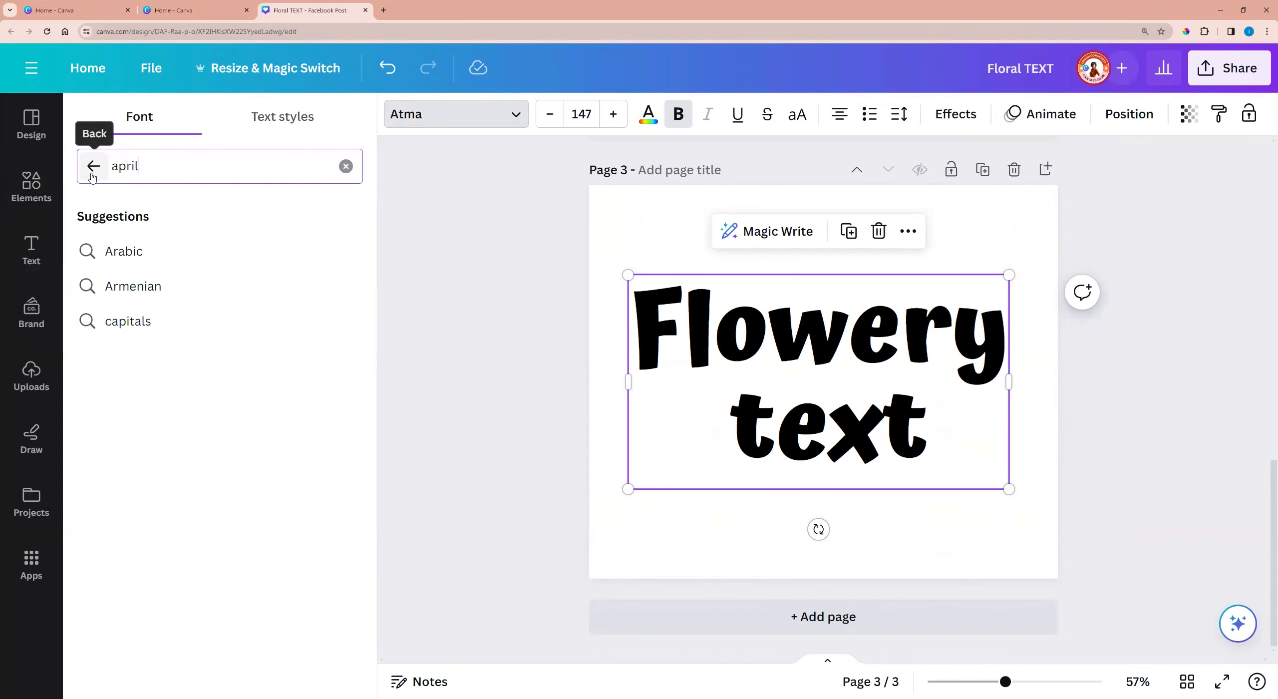
{"action": "type", "text": "a"}
{"action": "key", "text": "Return"}
{"action": "left_click", "coordinate": [126, 252]}
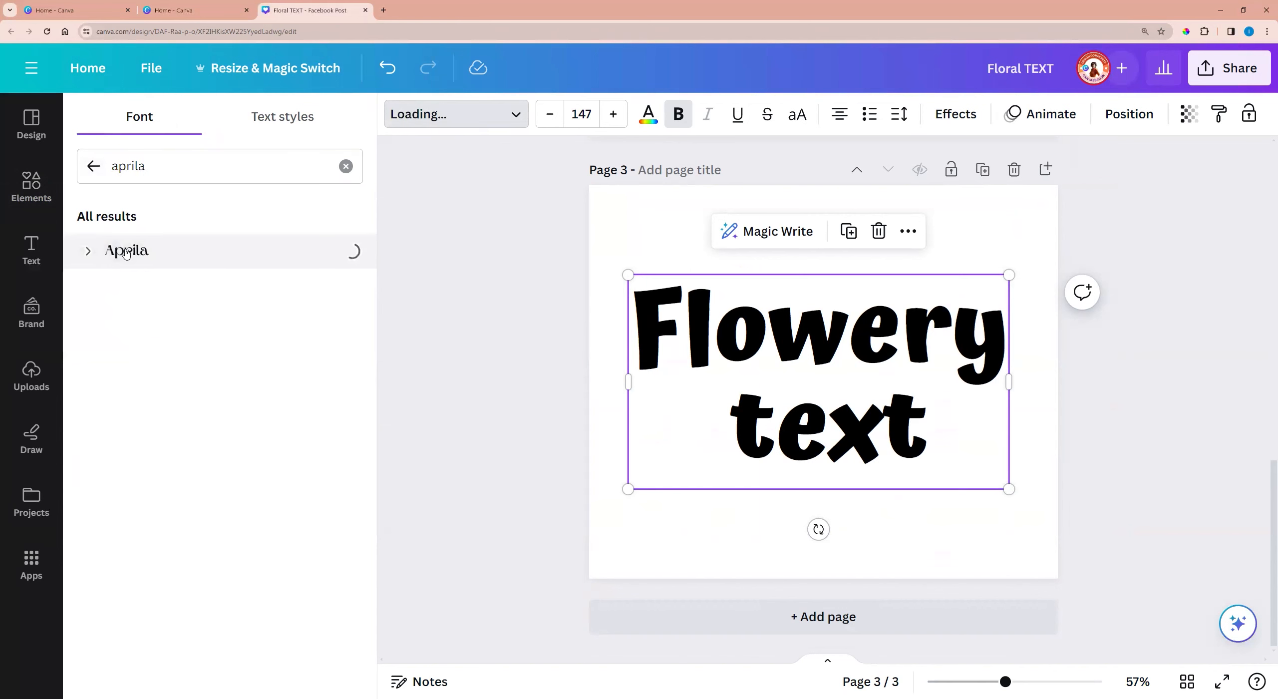
{"action": "left_click", "coordinate": [506, 324]}
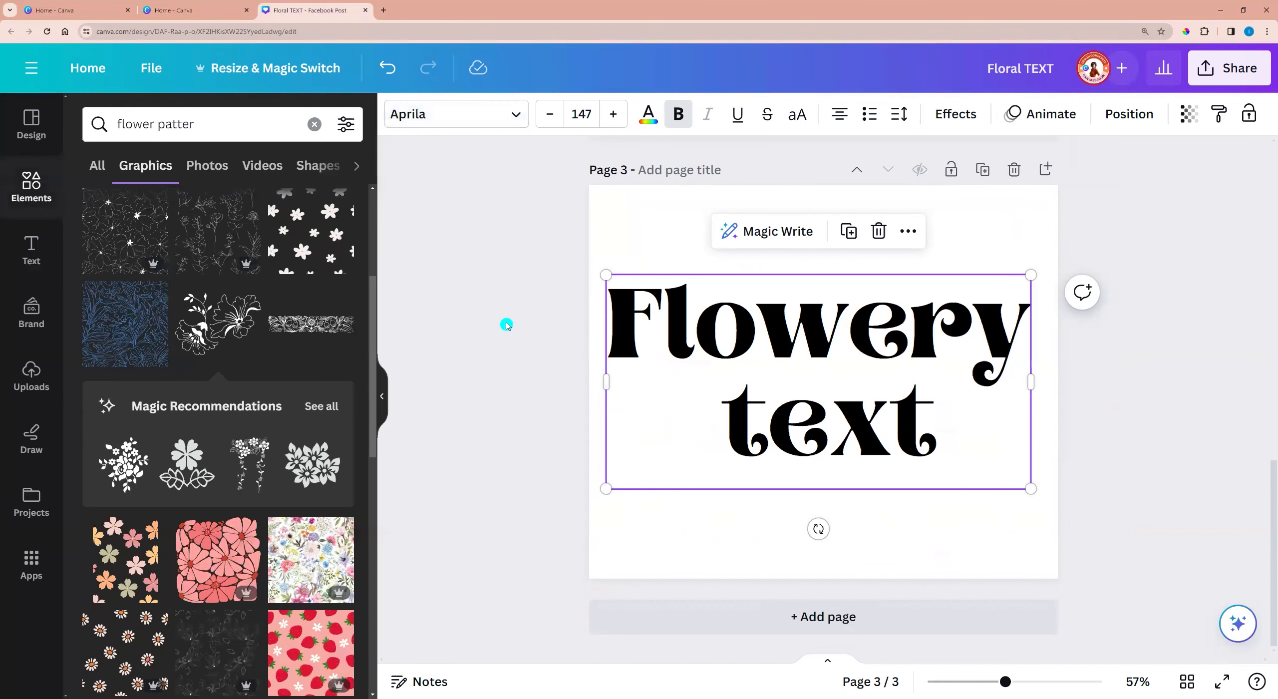
Step: Add the recommended flower bouquet graphic with the bow over the letters "Fl" on page 3 and colour it white
{"action": "left_click", "coordinate": [328, 407]}
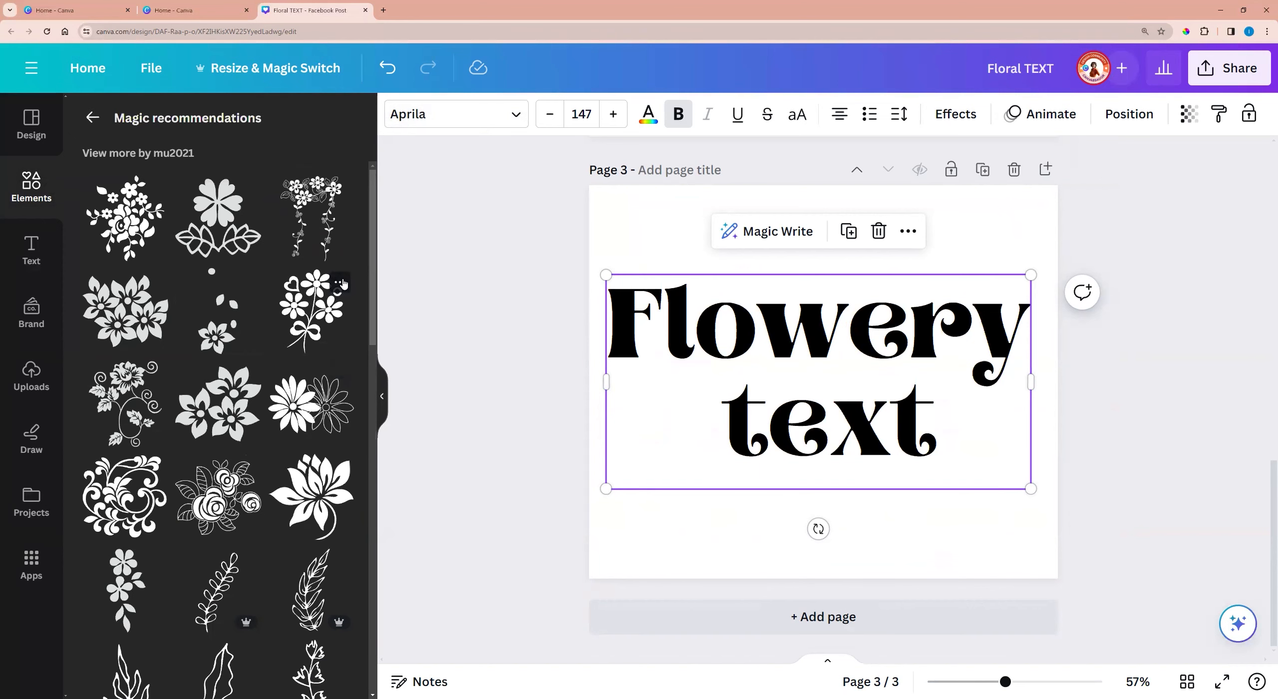
{"action": "left_click", "coordinate": [342, 283]}
{"action": "left_click", "coordinate": [307, 302]}
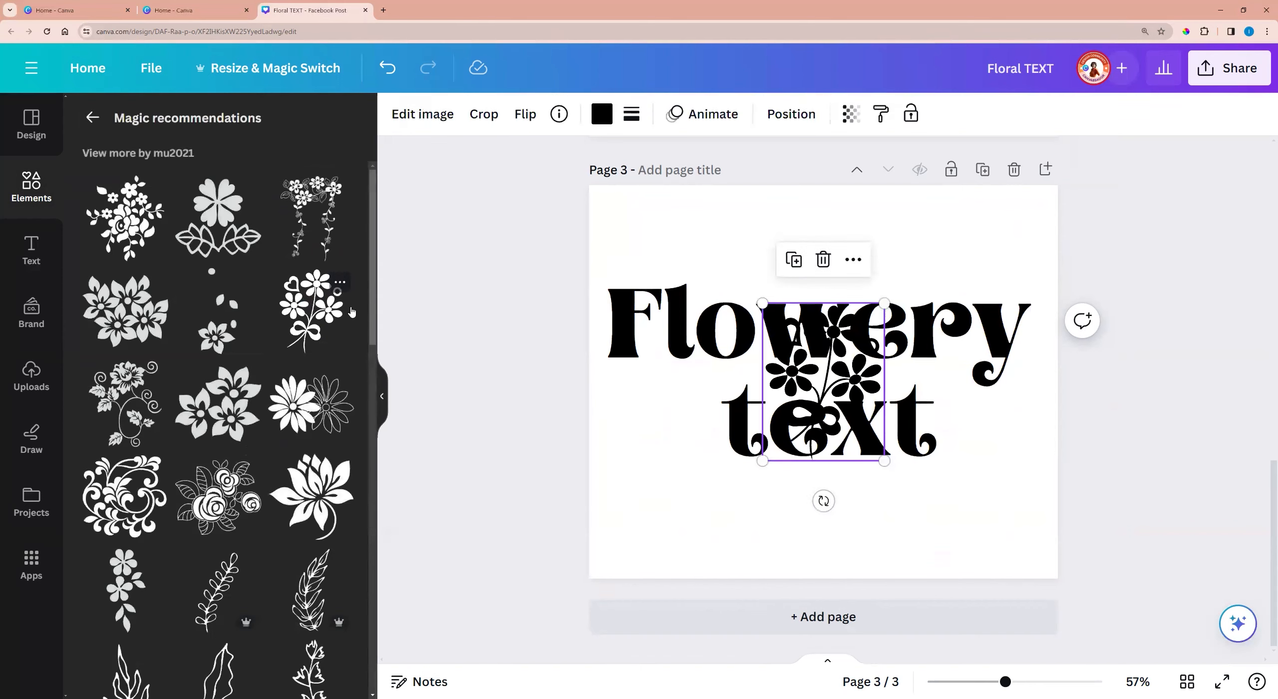
{"action": "left_click_drag", "start_coordinate": [823, 382], "coordinate": [666, 338]}
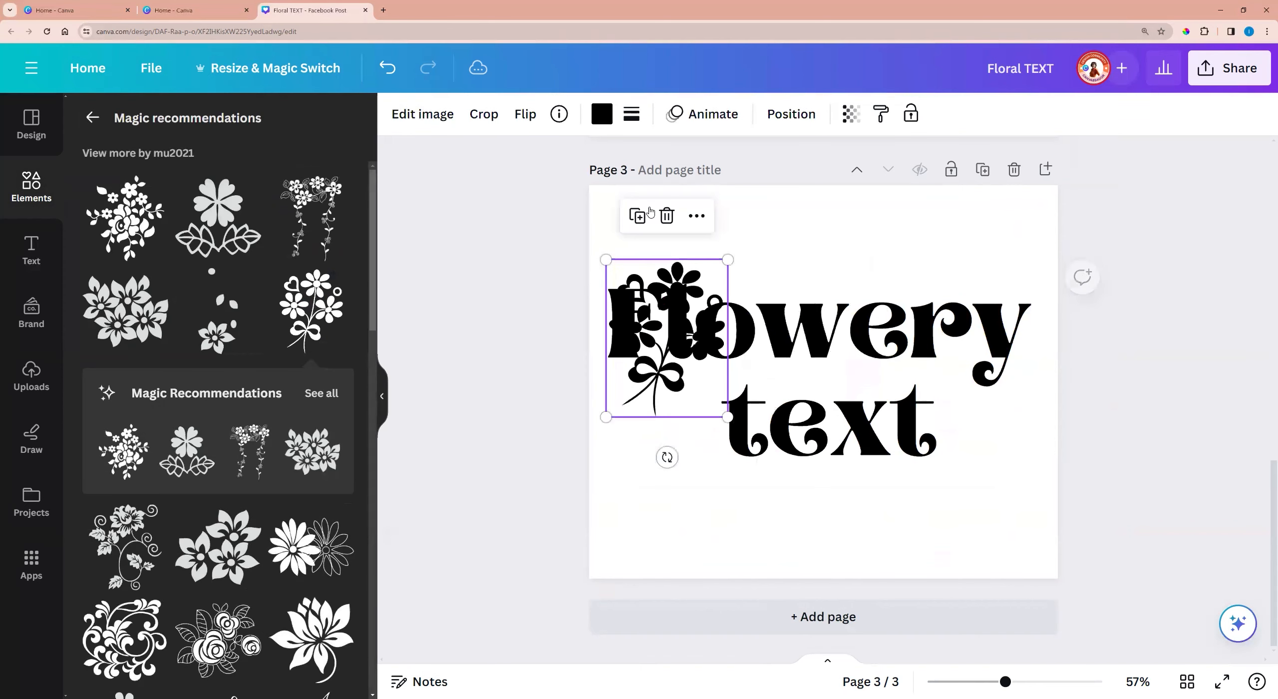
{"action": "left_click", "coordinate": [601, 113]}
{"action": "left_click", "coordinate": [198, 239]}
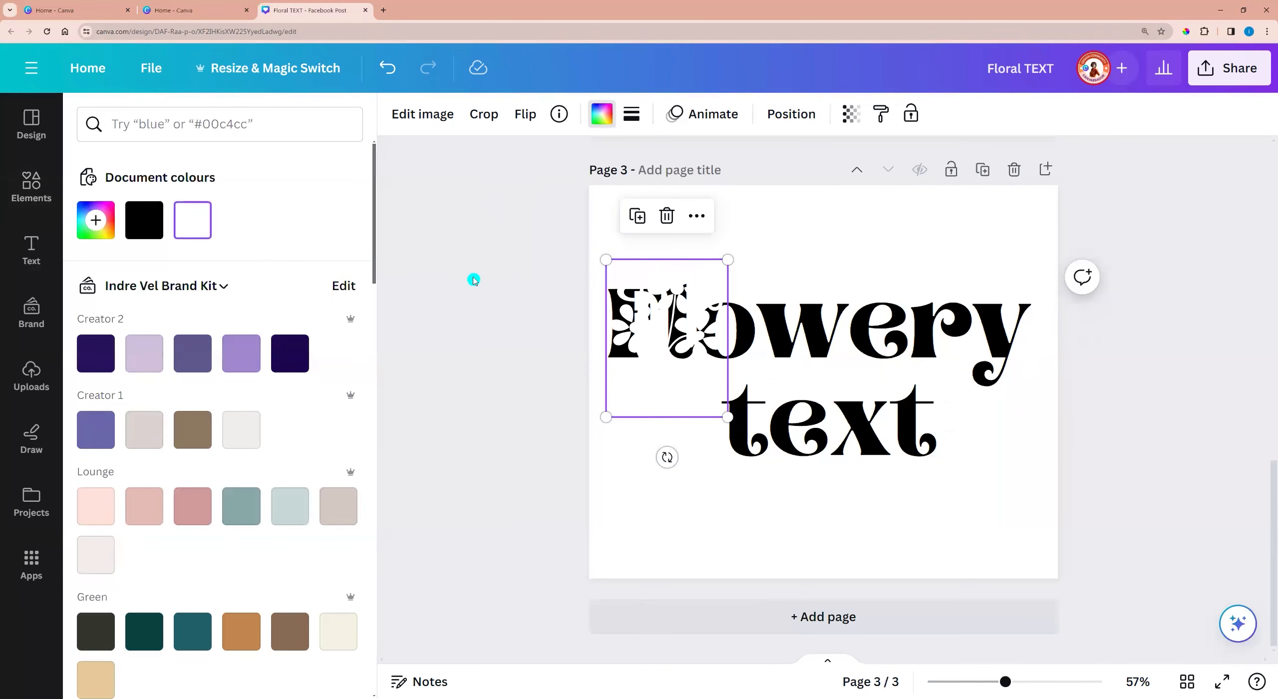
Step: Shrink the bouquet graphic to fit over the letters "Fl" and make it partly transparent
{"action": "left_click_drag", "start_coordinate": [727, 260], "coordinate": [676, 327]}
{"action": "left_click_drag", "start_coordinate": [628, 399], "coordinate": [616, 370]}
{"action": "left_click_drag", "start_coordinate": [663, 299], "coordinate": [653, 312]}
{"action": "left_click_drag", "start_coordinate": [630, 377], "coordinate": [635, 371]}
{"action": "left_click", "coordinate": [849, 113]}
{"action": "left_click_drag", "start_coordinate": [851, 184], "coordinate": [787, 191]}
Step: Duplicate the semi-transparent bouquet graphic and place copies over the remaining letters of "Flowery text"
{"action": "left_click_drag", "start_coordinate": [657, 305], "coordinate": [690, 262]}
{"action": "key", "text": "ctrl+d"}
{"action": "left_click_drag", "start_coordinate": [647, 369], "coordinate": [750, 435]}
{"action": "left_click_drag", "start_coordinate": [778, 372], "coordinate": [881, 465]}
{"action": "left_click", "coordinate": [628, 502]}
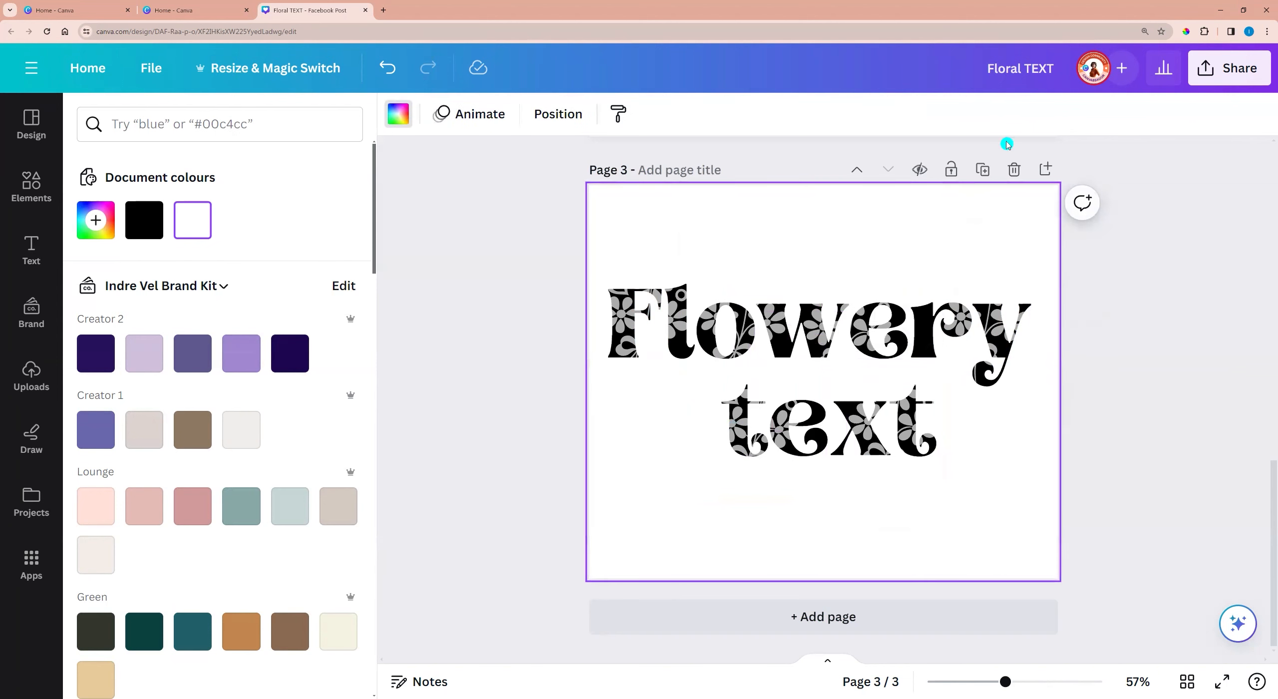
Step: Duplicate page 3 and delete all the bouquet graphics from the new page 4
{"action": "left_click", "coordinate": [982, 174]}
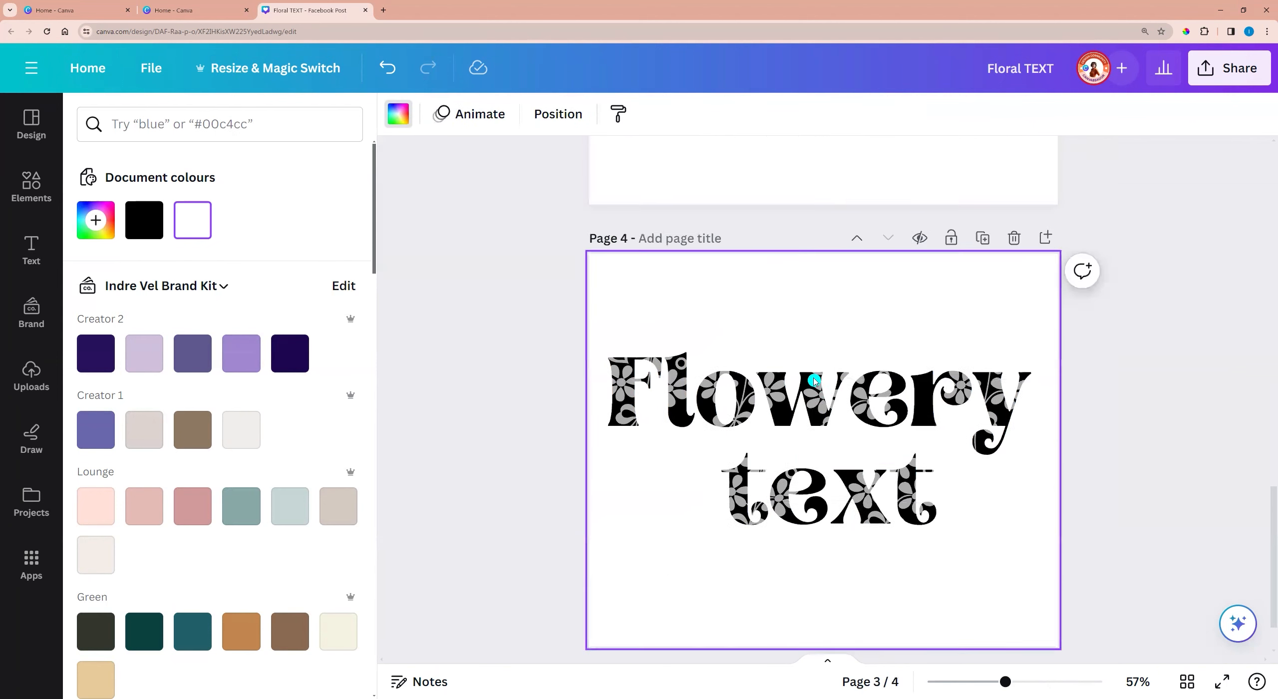
{"action": "left_click", "coordinate": [787, 317]}
{"action": "key", "text": "Delete"}
{"action": "left_click", "coordinate": [681, 348]}
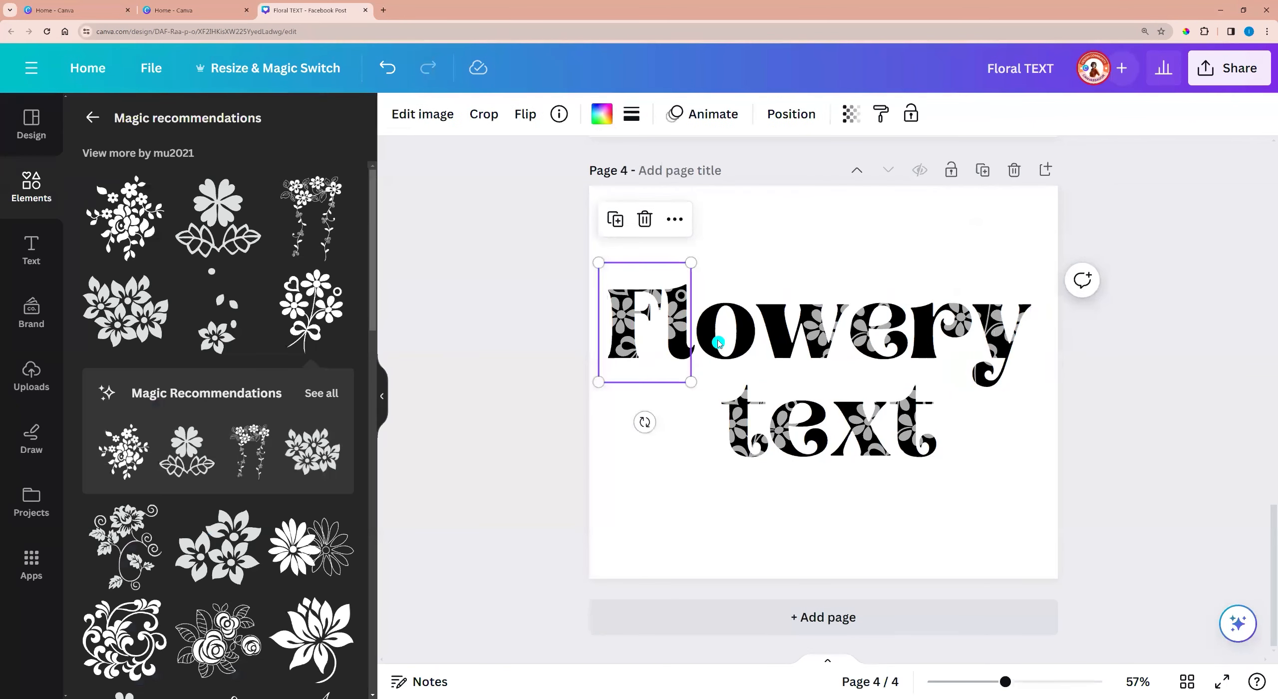
{"action": "key", "text": "Delete"}
{"action": "left_click", "coordinate": [847, 361]}
{"action": "key", "text": "Delete"}
{"action": "left_click", "coordinate": [950, 327]}
{"action": "key", "text": "Delete"}
{"action": "left_click", "coordinate": [818, 436]}
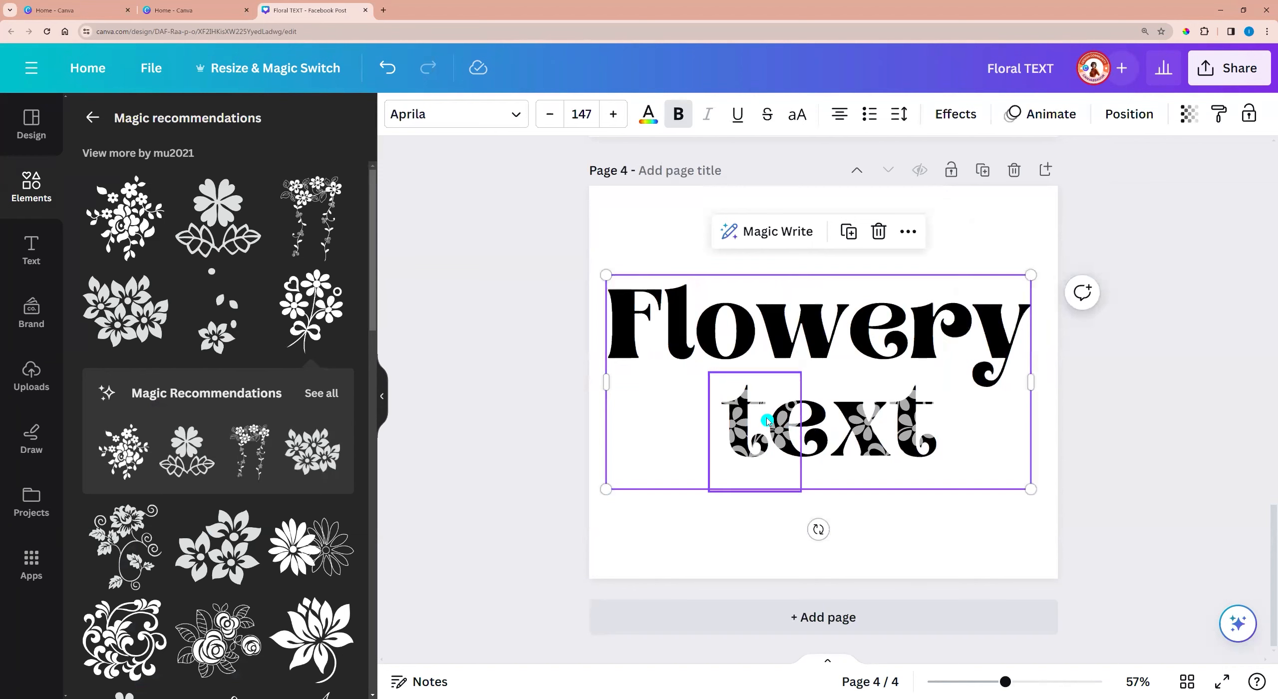
{"action": "left_click", "coordinate": [770, 416]}
{"action": "key", "text": "Delete"}
{"action": "left_click", "coordinate": [877, 425]}
{"action": "key", "text": "Delete"}
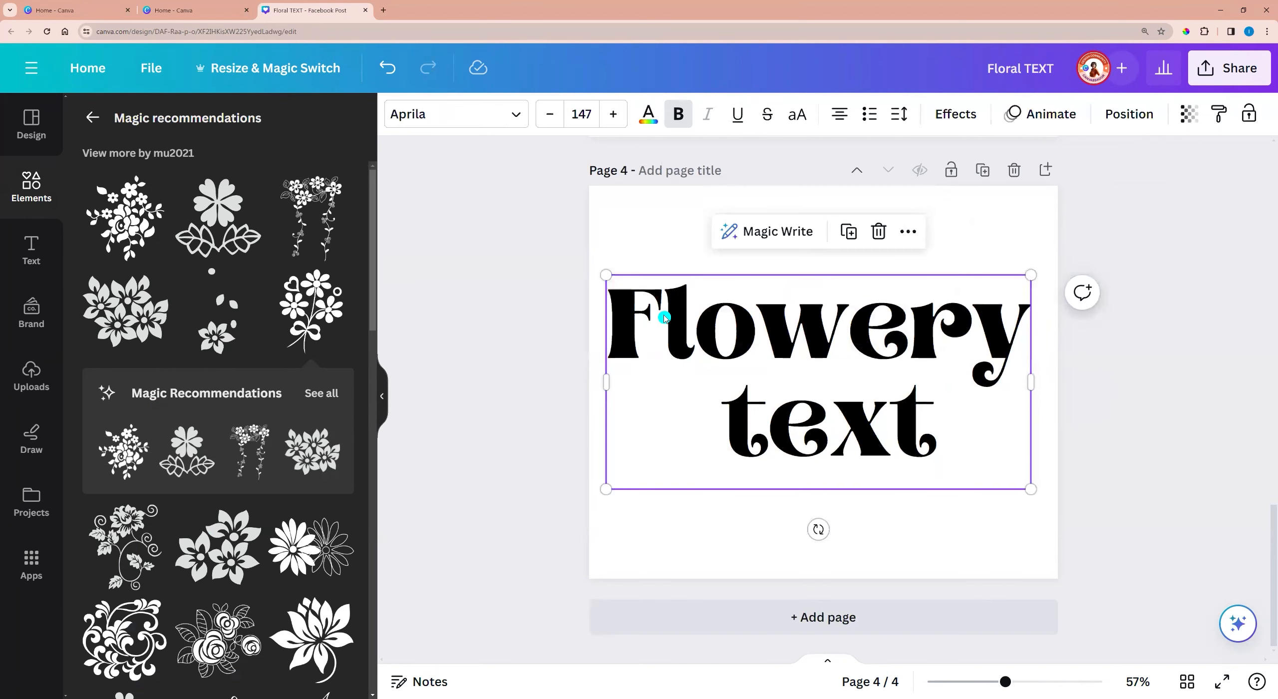
Step: Colour the page 4 heading green and its word "text" red, using the default solid colours
{"action": "left_click", "coordinate": [652, 114]}
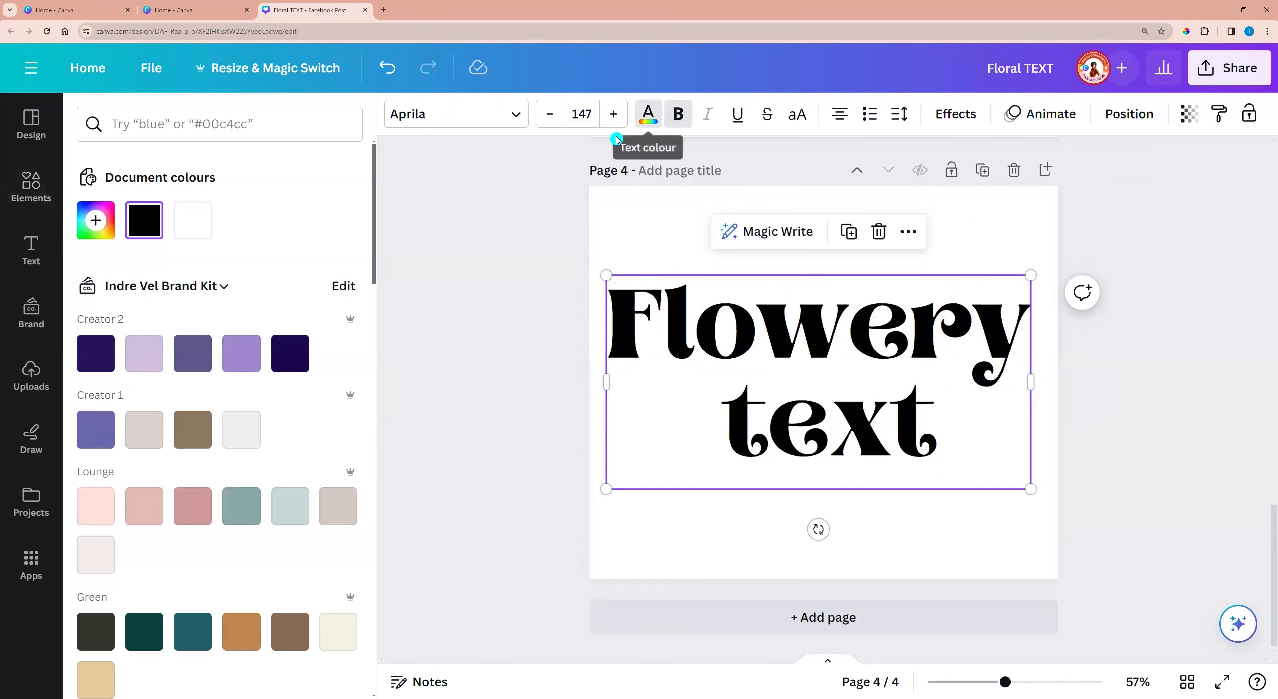
{"action": "scroll", "coordinate": [365, 262], "scroll_direction": "down", "scroll_amount": 15}
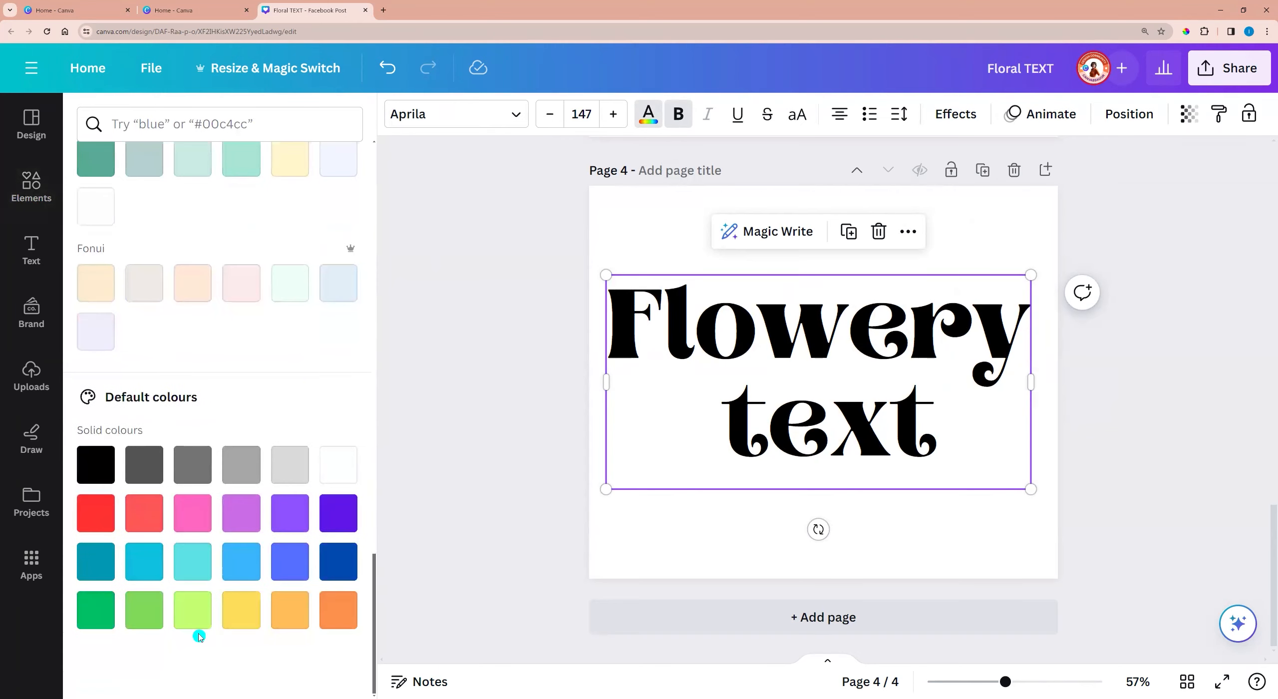
{"action": "left_click", "coordinate": [95, 611]}
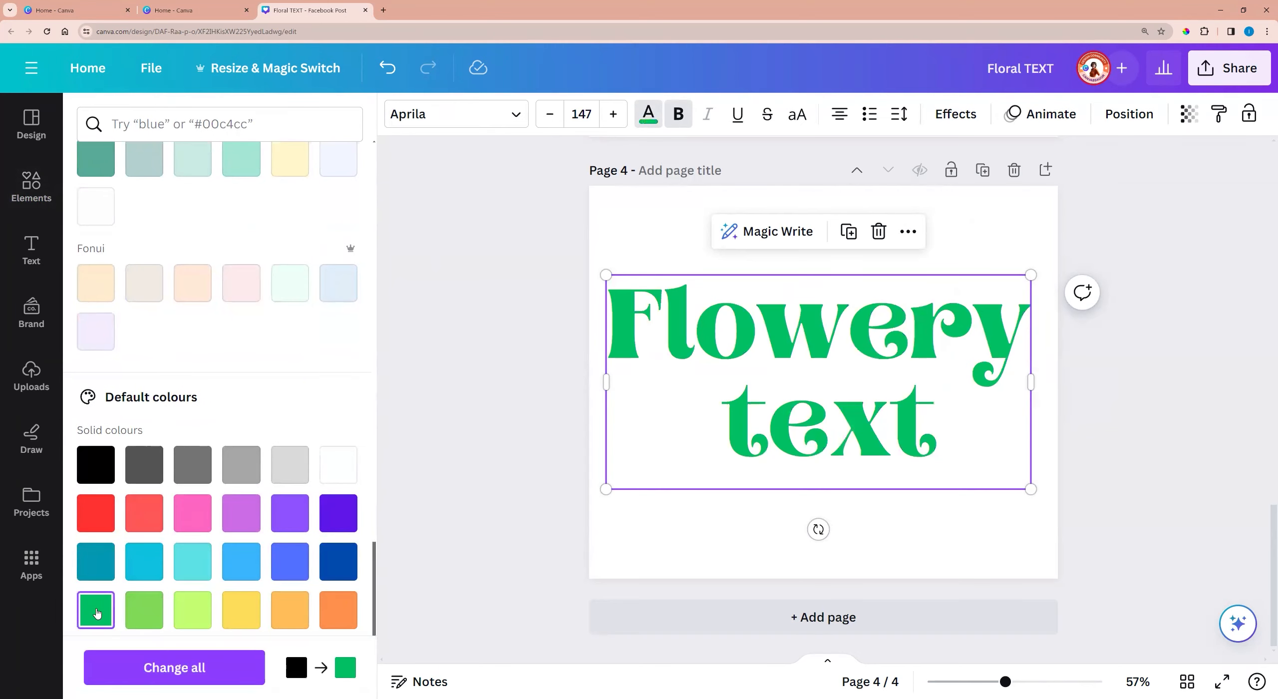
{"action": "double_click", "coordinate": [781, 427]}
{"action": "left_click", "coordinate": [115, 530]}
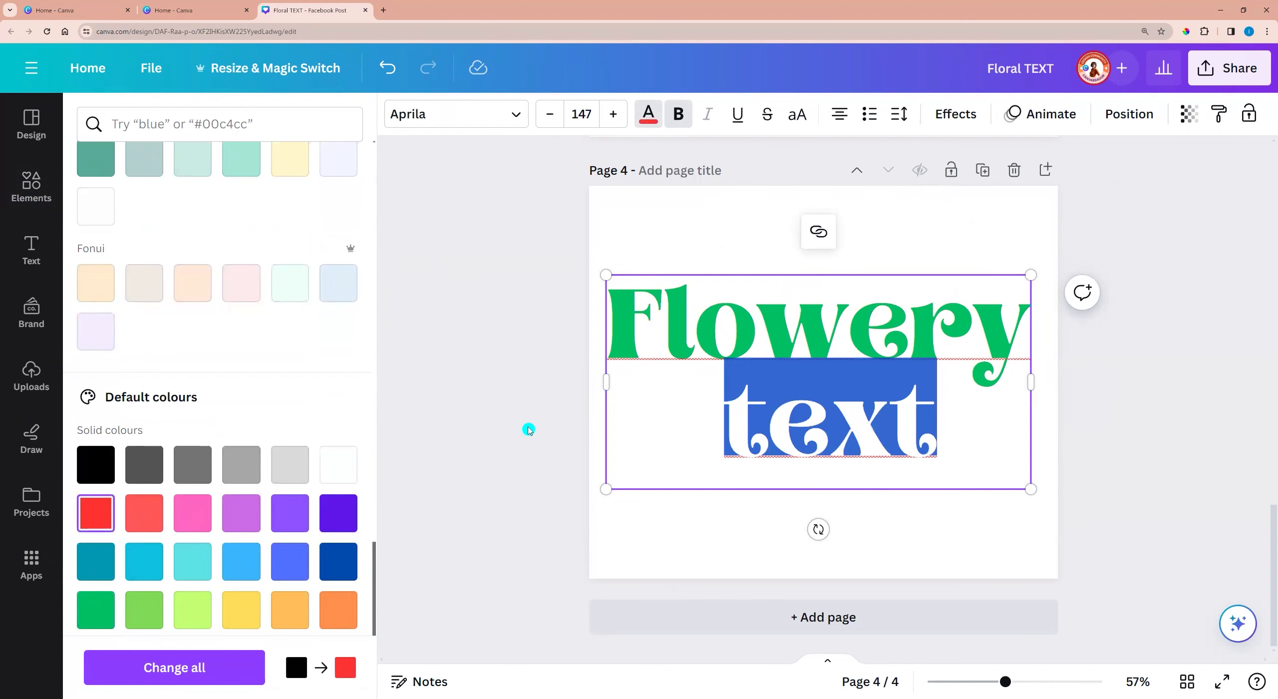
{"action": "left_click", "coordinate": [528, 430]}
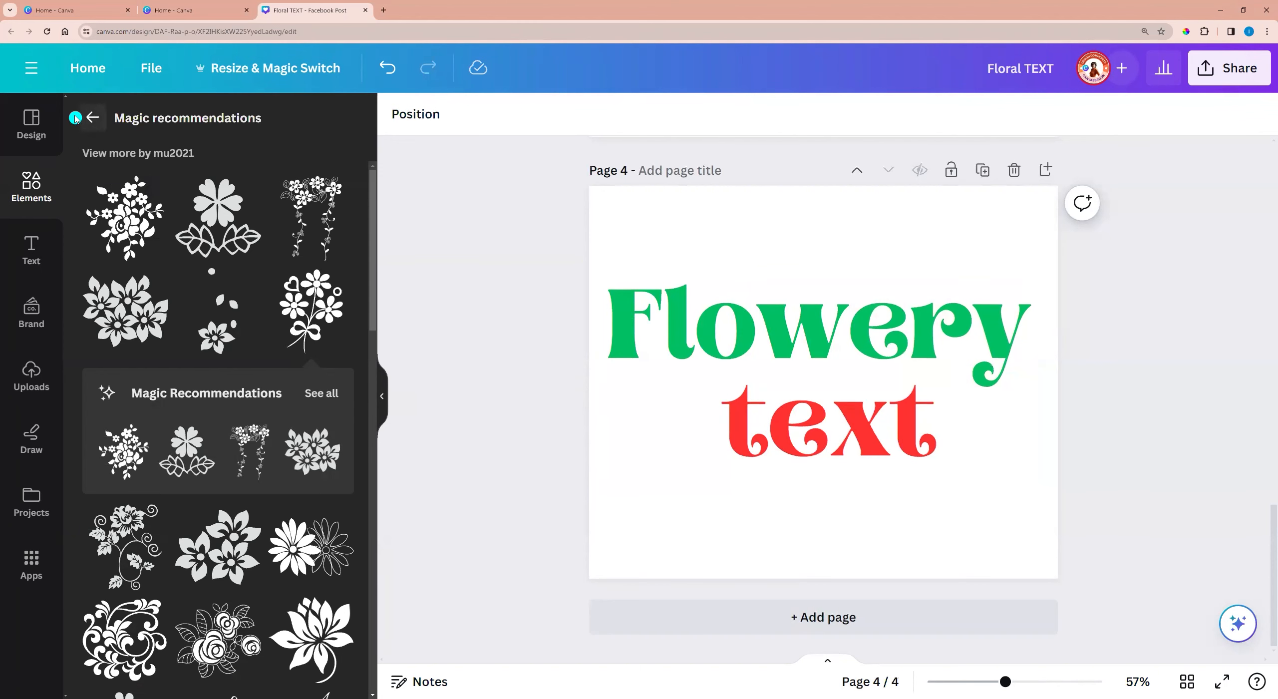
Step: Search the graphics for "mandala", add the lotus-shaped mandala to page 4 and place it over the letters "Flo"
{"action": "left_click", "coordinate": [92, 117]}
{"action": "left_click", "coordinate": [126, 125]}
{"action": "type", "text": "mandala"}
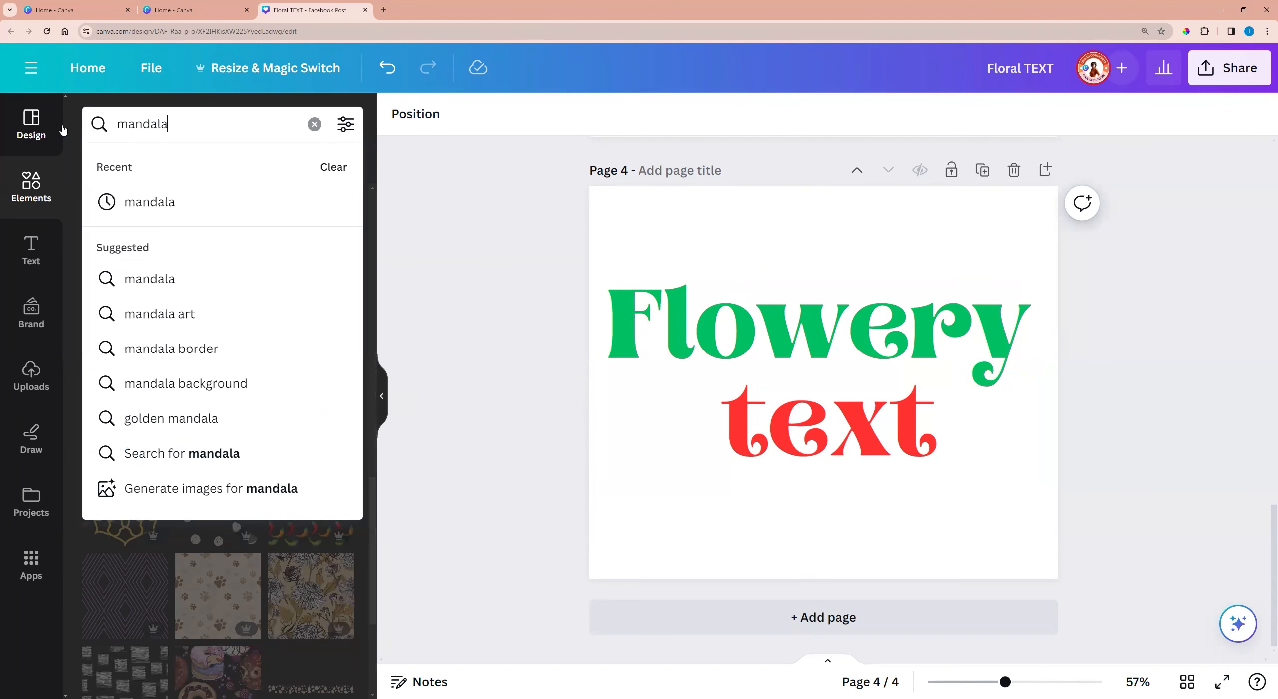
{"action": "key", "text": "Return"}
{"action": "left_click", "coordinate": [320, 399]}
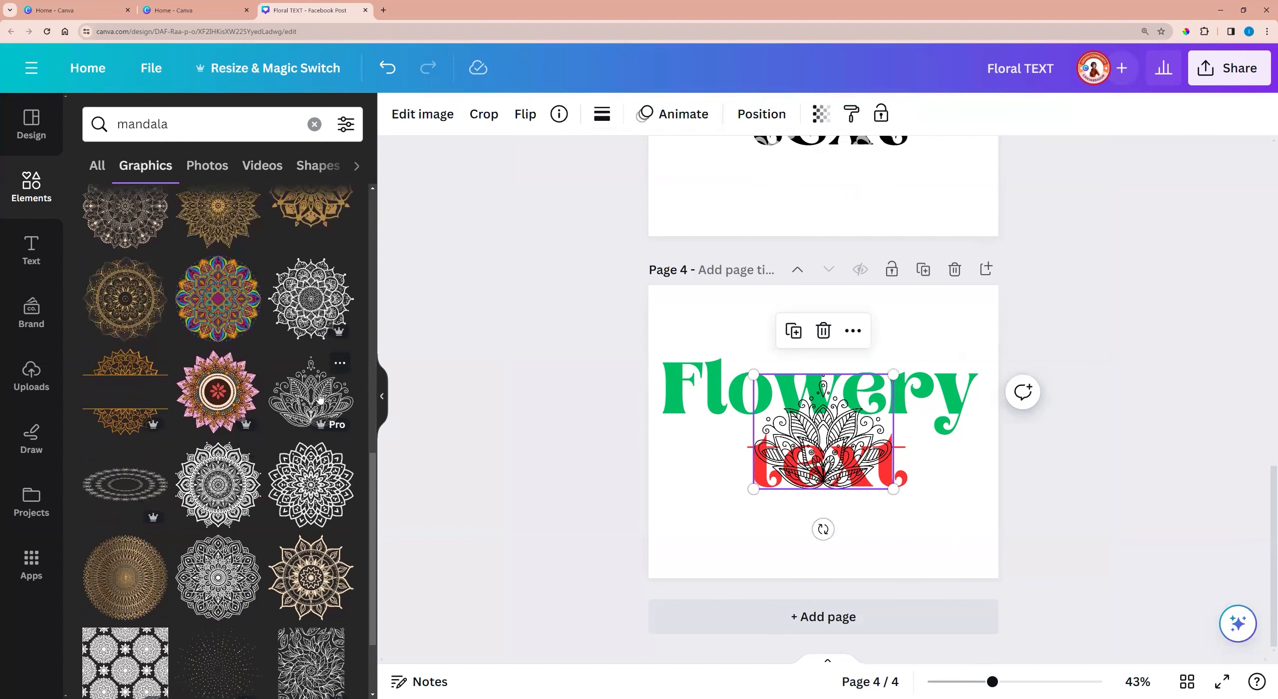
{"action": "left_click_drag", "start_coordinate": [759, 407], "coordinate": [730, 368]}
Step: Recolour the lotus mandala white and place copies of it over the remaining letters of "Flowery text" on page 4
{"action": "left_click", "coordinate": [602, 114]}
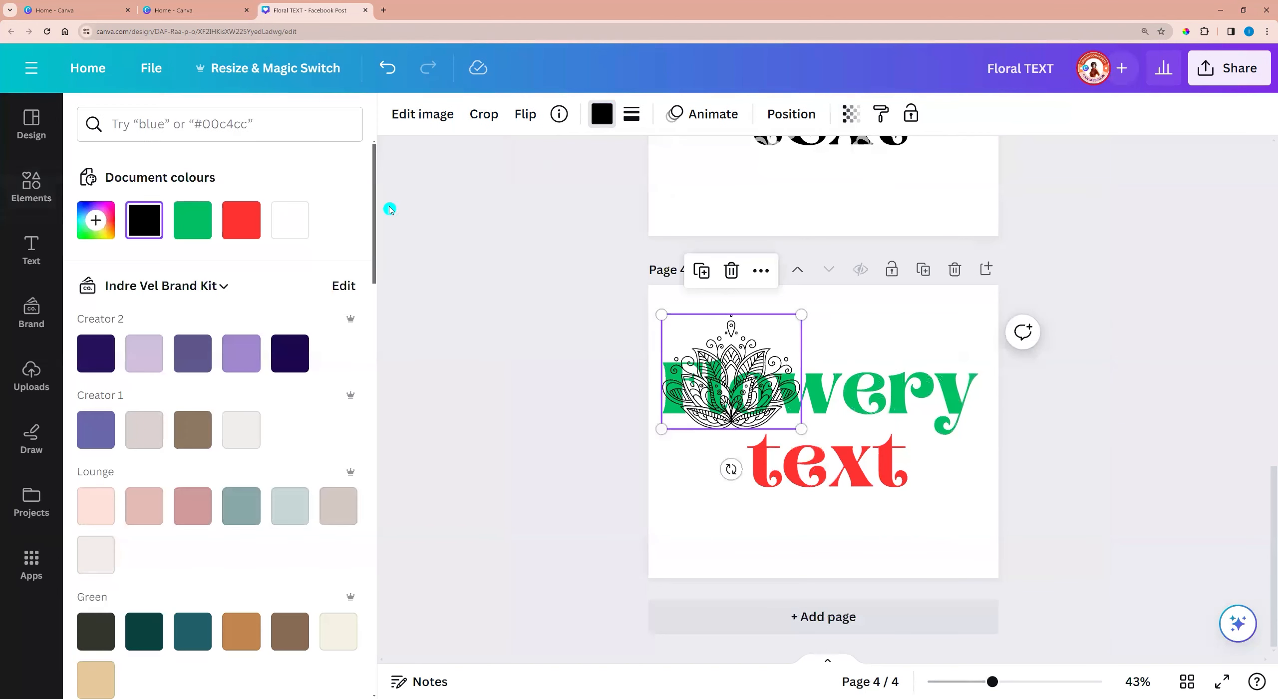
{"action": "left_click", "coordinate": [298, 230]}
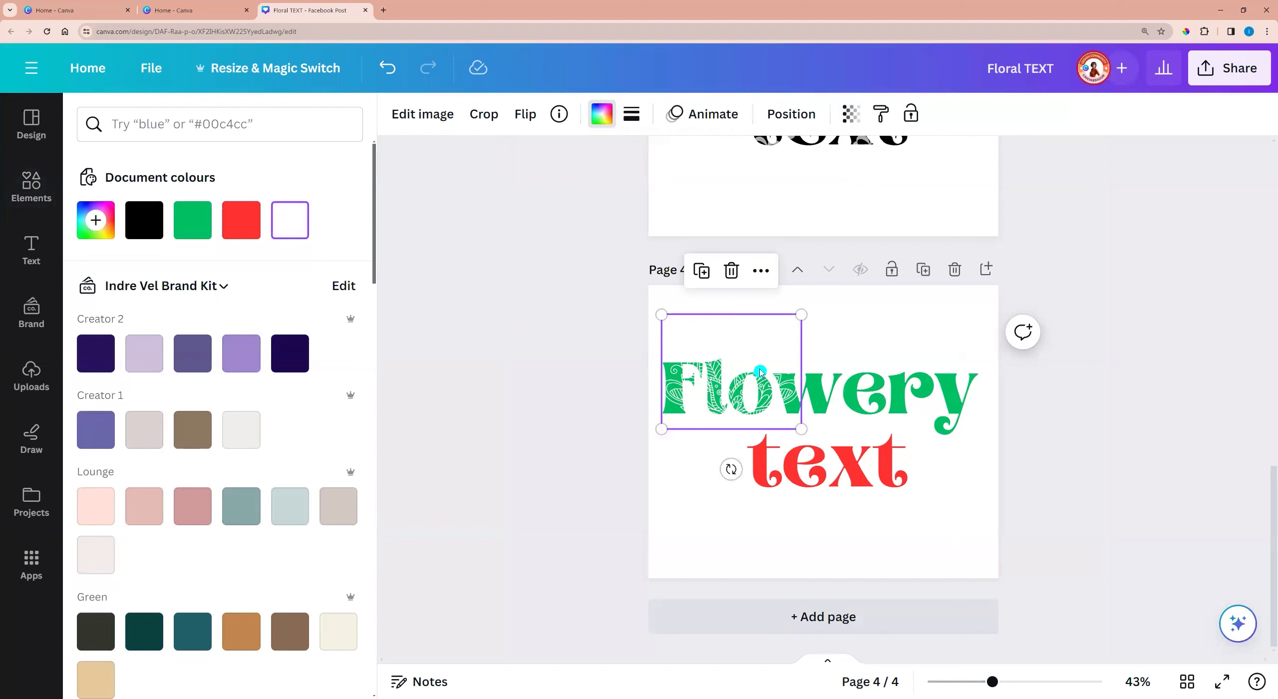
{"action": "left_click_drag", "start_coordinate": [748, 384], "coordinate": [845, 492]}
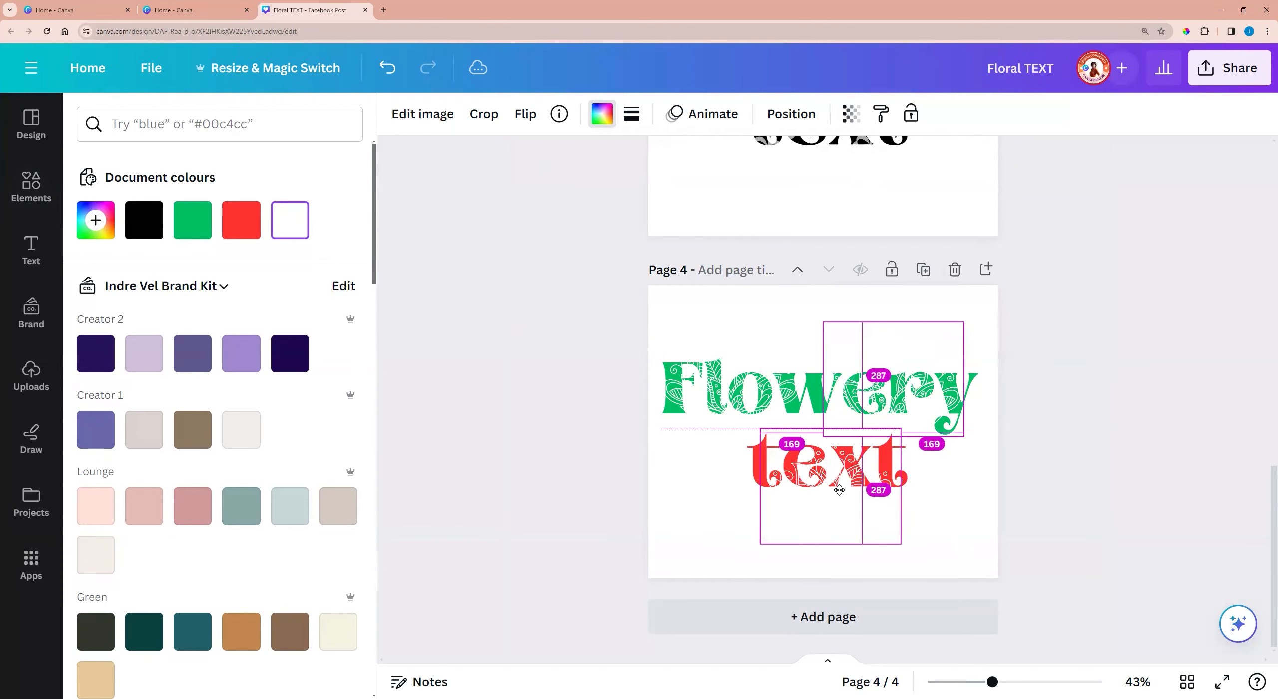
{"action": "left_click", "coordinate": [662, 514]}
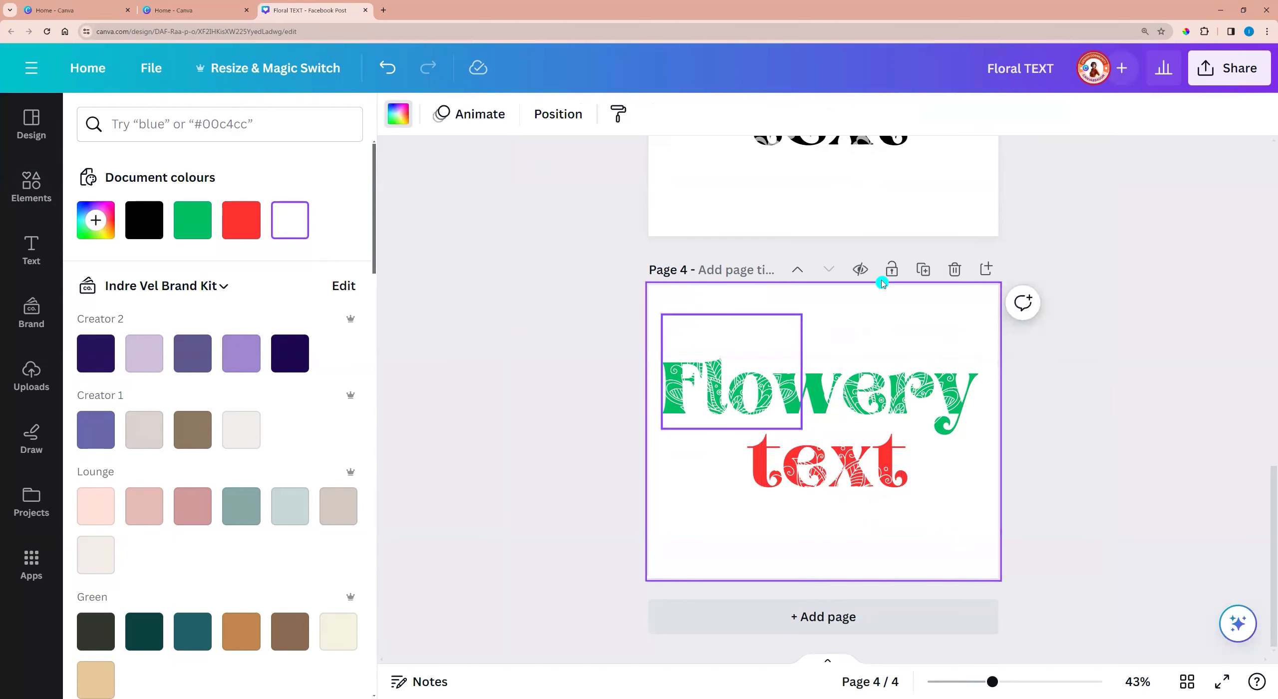
Step: Duplicate page 4 and delete all the mandala graphics from the new page 5
{"action": "left_click", "coordinate": [922, 273]}
{"action": "left_click", "coordinate": [867, 393]}
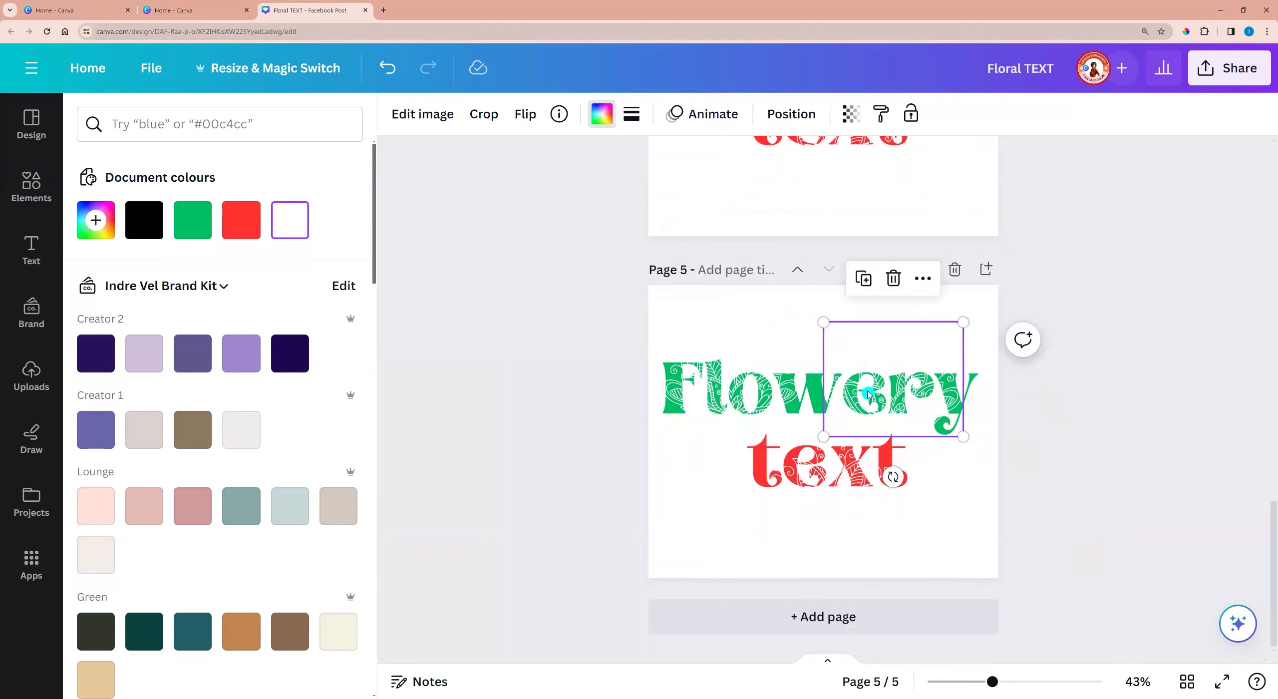
{"action": "key", "text": "Delete"}
{"action": "left_click", "coordinate": [795, 394]}
{"action": "key", "text": "Delete"}
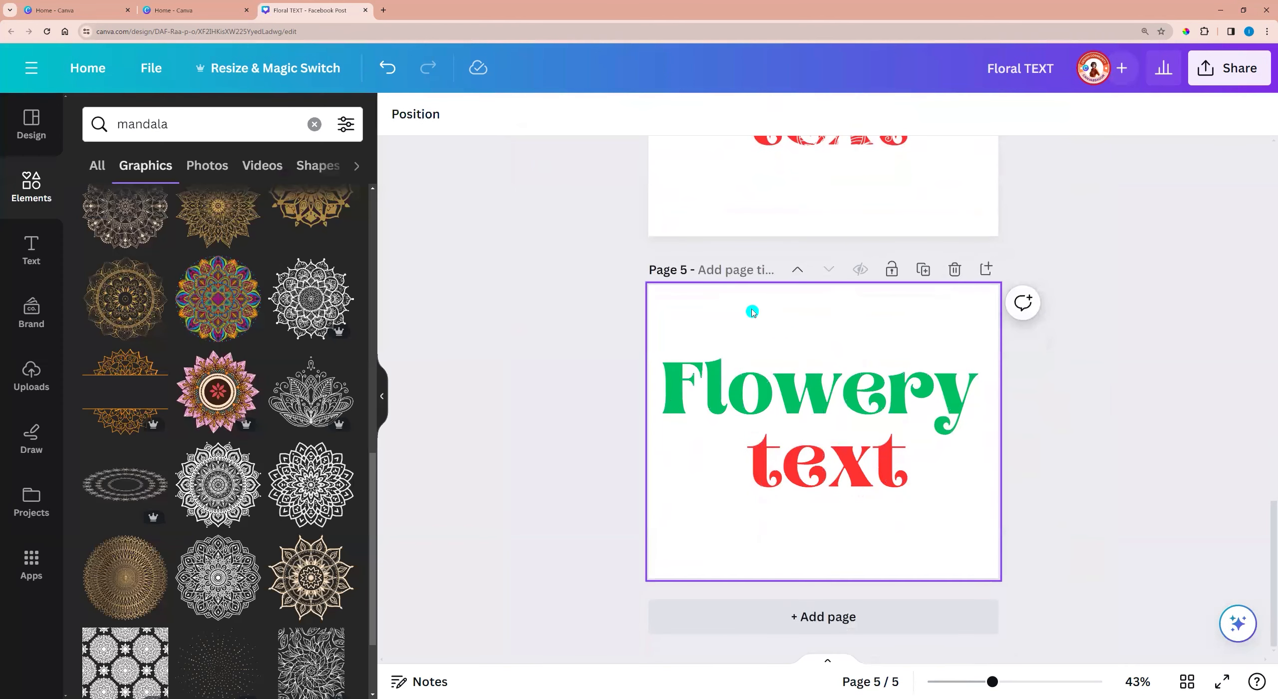
Step: Set the page 5 background to the default solid yellow
{"action": "left_click", "coordinate": [400, 116]}
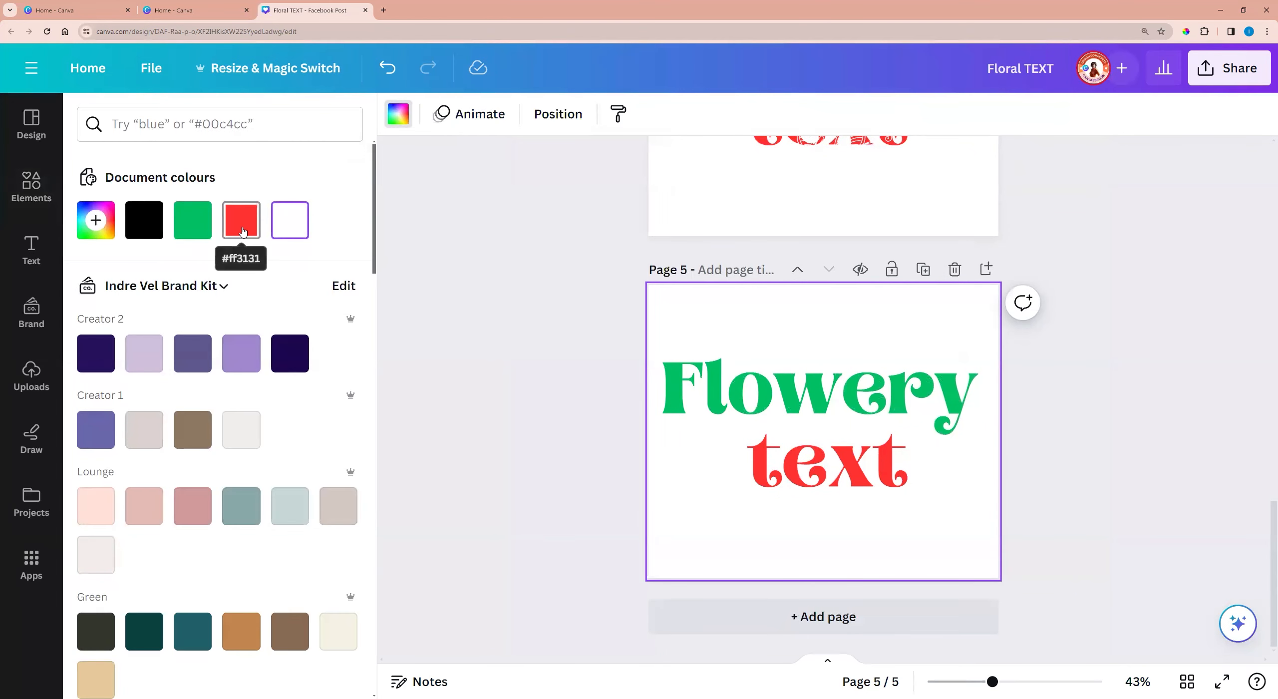
{"action": "scroll", "coordinate": [197, 469], "scroll_direction": "down", "scroll_amount": 15}
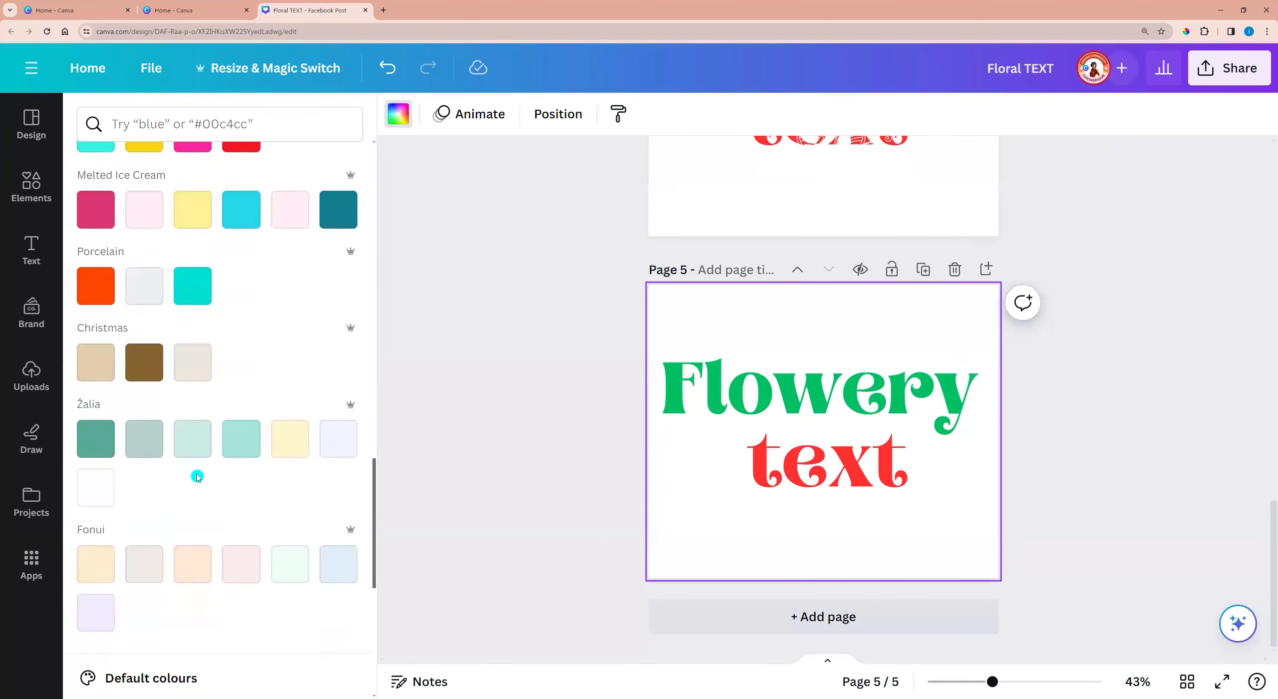
{"action": "left_click", "coordinate": [249, 443]}
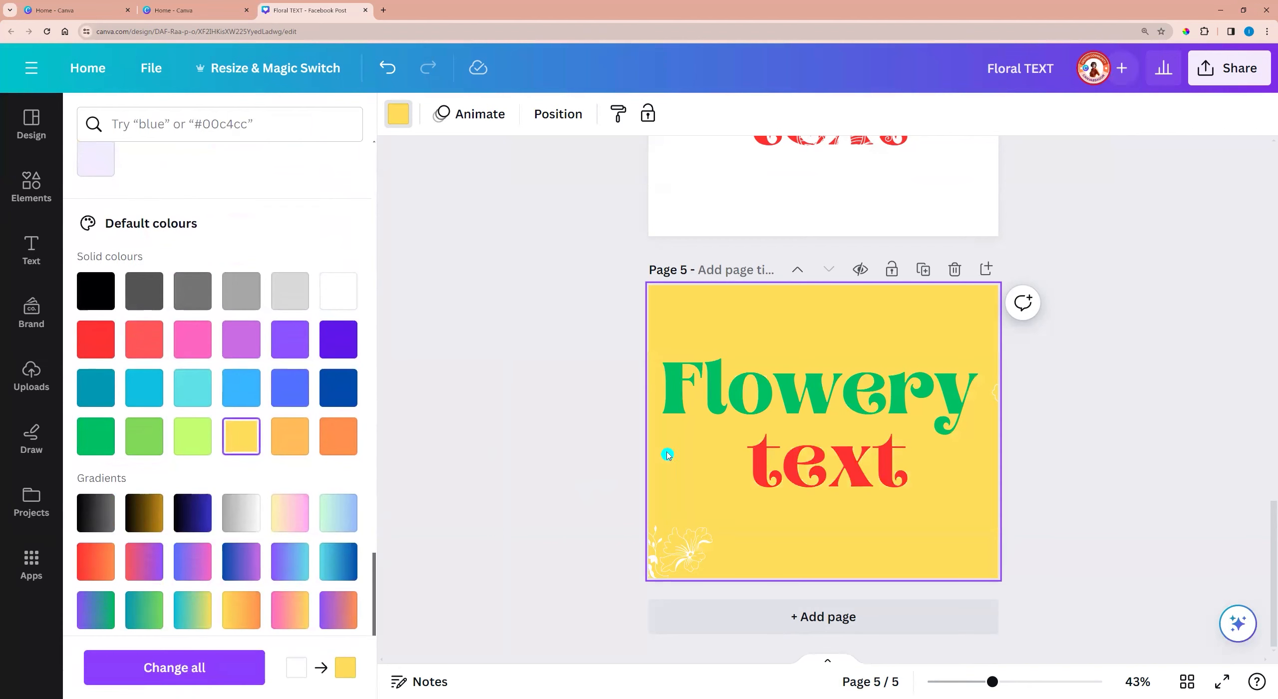
Step: Colour both words of the page 5 heading, "Flowery" and "text", in the default solid light blue
{"action": "left_click", "coordinate": [754, 380]}
{"action": "double_click", "coordinate": [755, 384]}
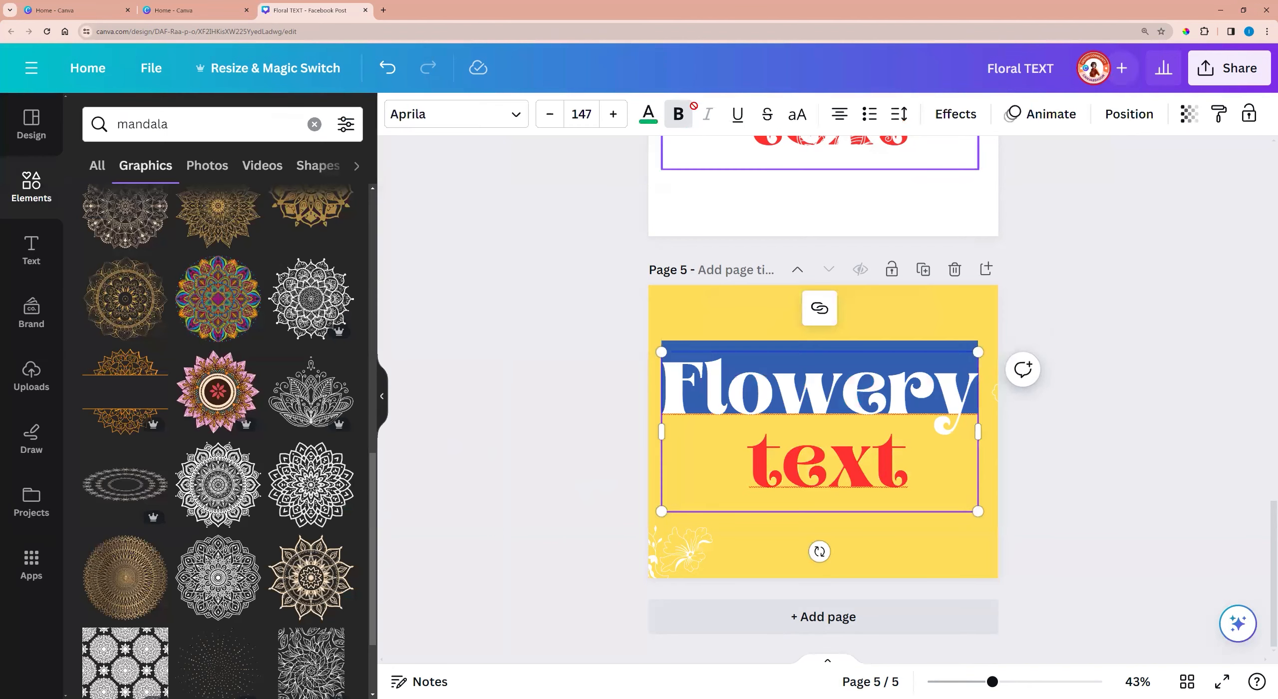
{"action": "left_click", "coordinate": [649, 115]}
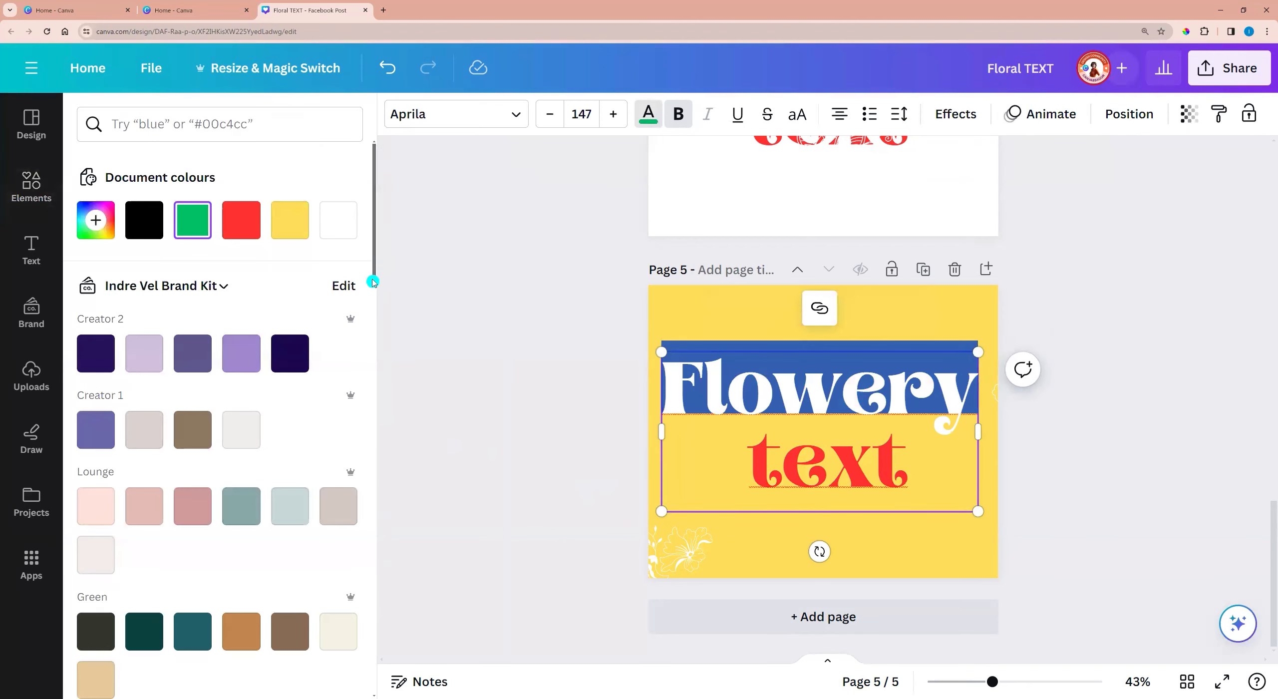
{"action": "left_click_drag", "start_coordinate": [373, 282], "coordinate": [373, 693]}
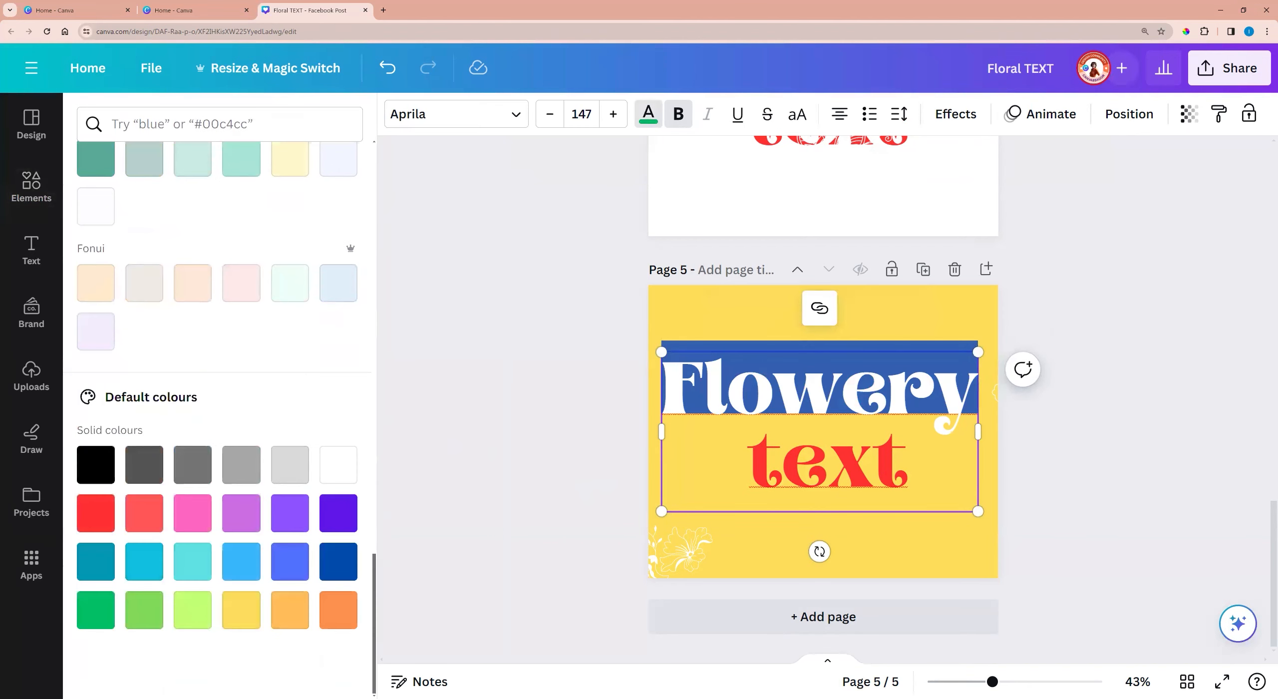
{"action": "double_click", "coordinate": [751, 469]}
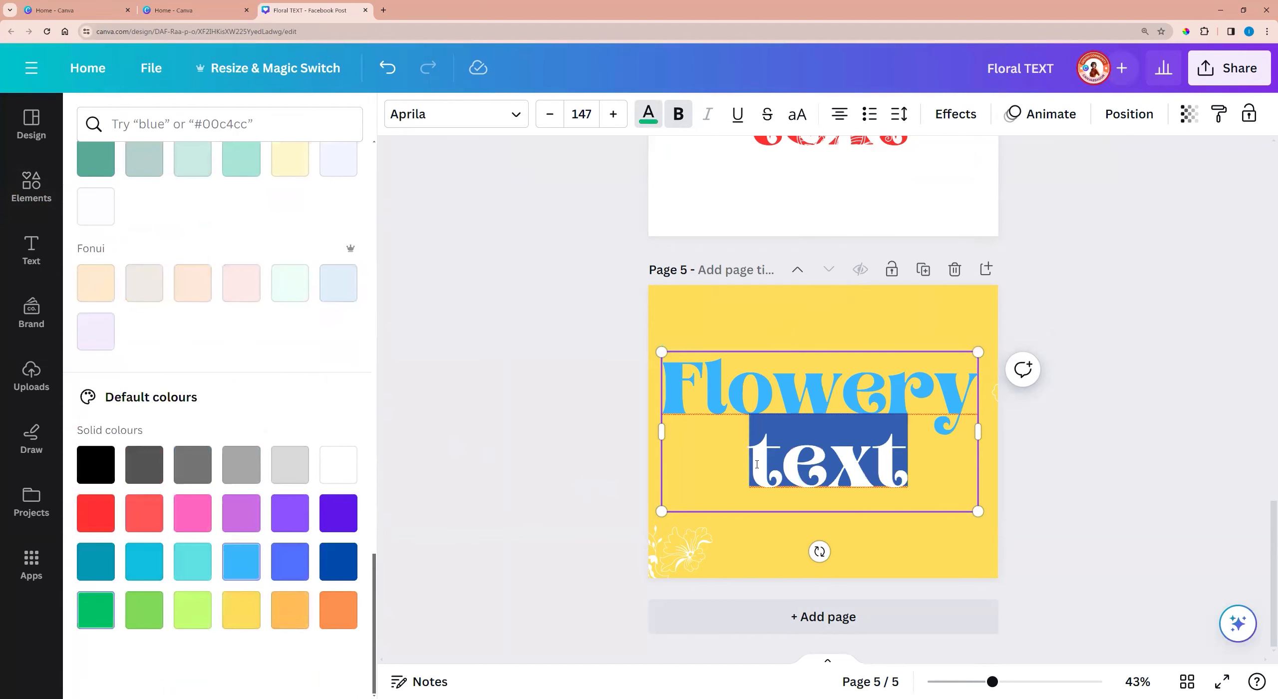
{"action": "left_click", "coordinate": [241, 569]}
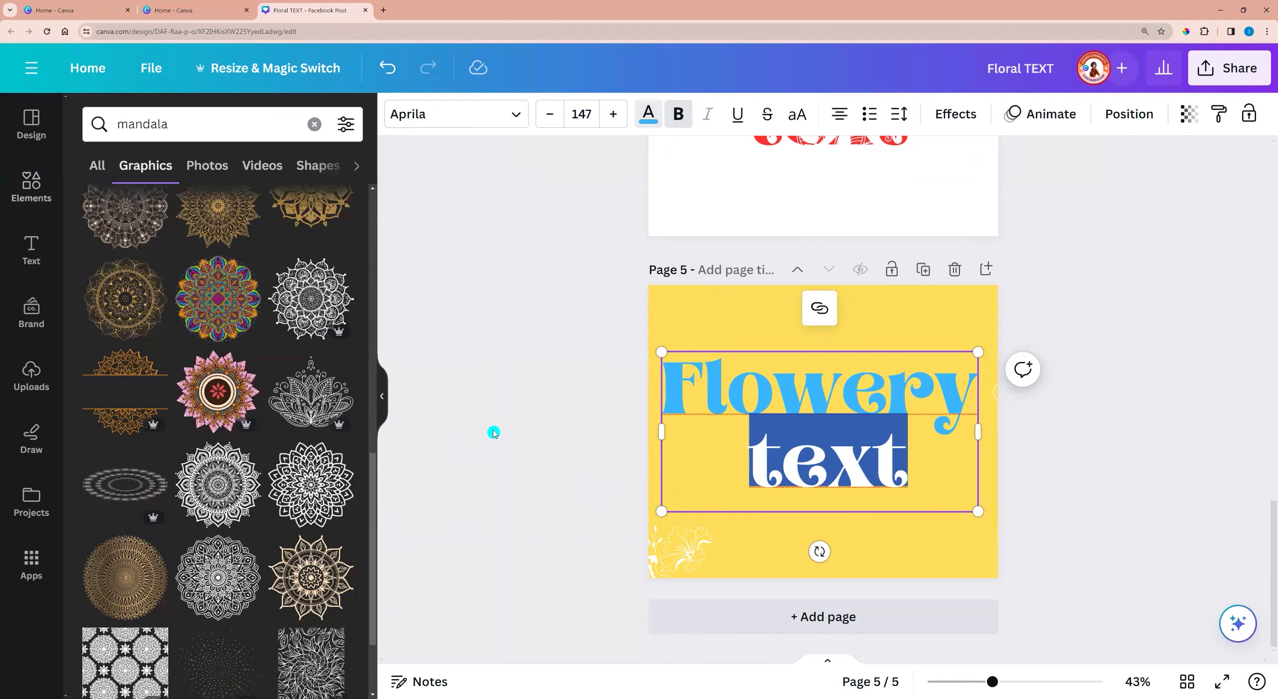
Step: Search the graphics for "flowers", add the free line-art "Florals" branch to page 5 and place it over the first letters of "Flowery"
{"action": "left_click", "coordinate": [213, 127]}
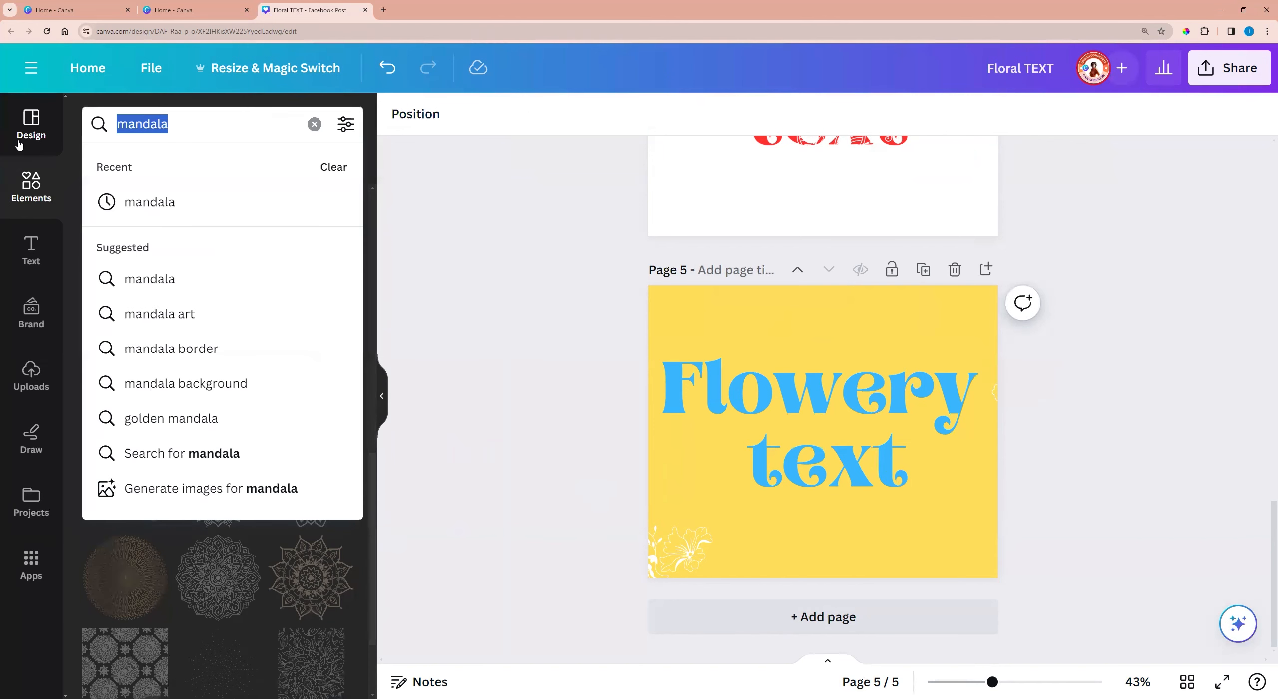
{"action": "type", "text": "flowers"}
{"action": "key", "text": "Return"}
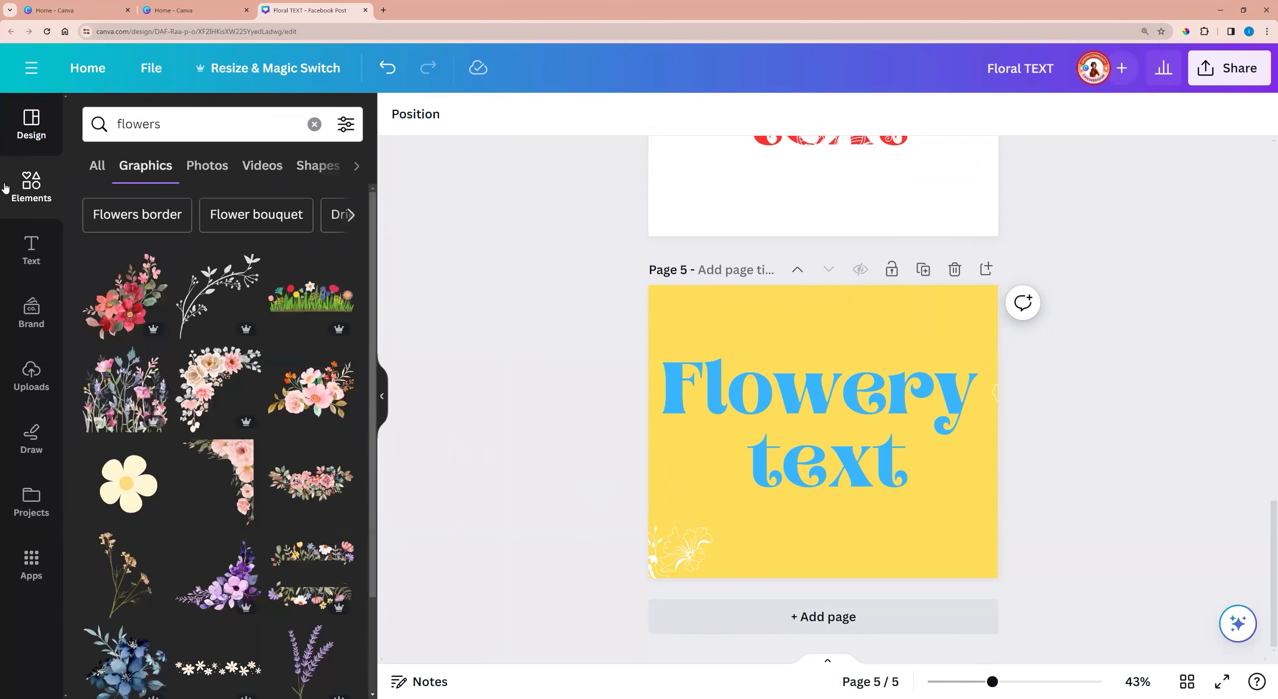
{"action": "left_click", "coordinate": [152, 172]}
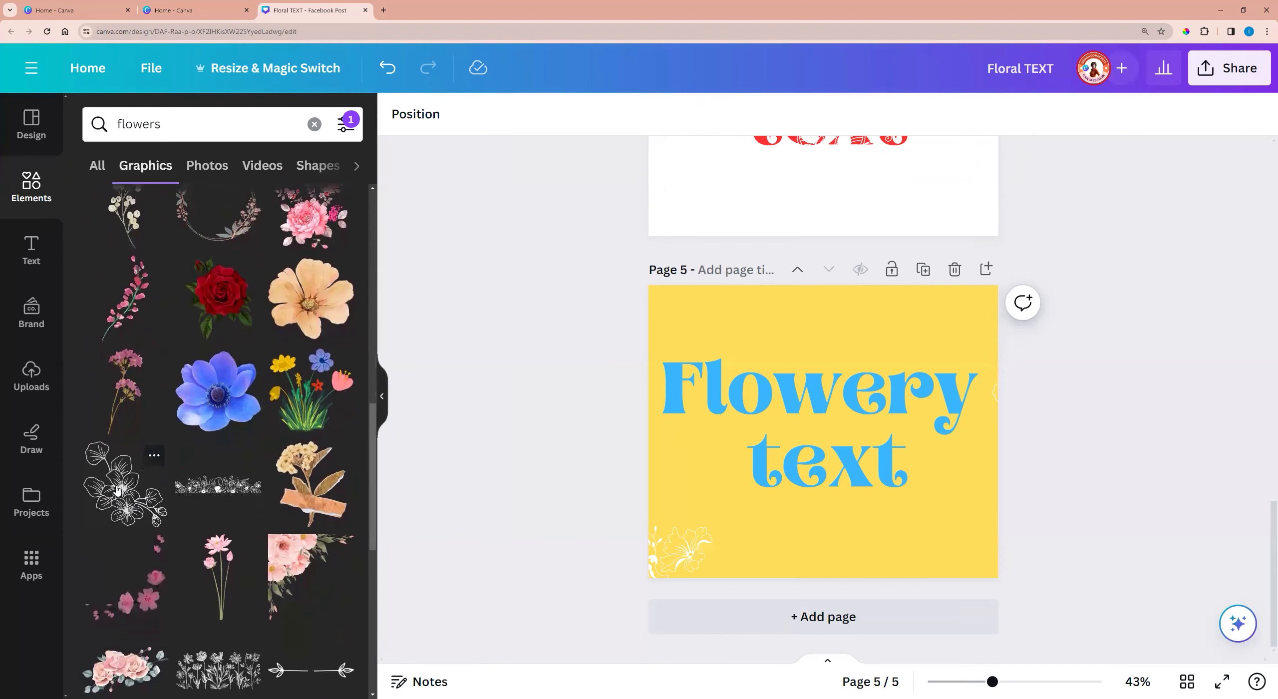
{"action": "left_click", "coordinate": [154, 446]}
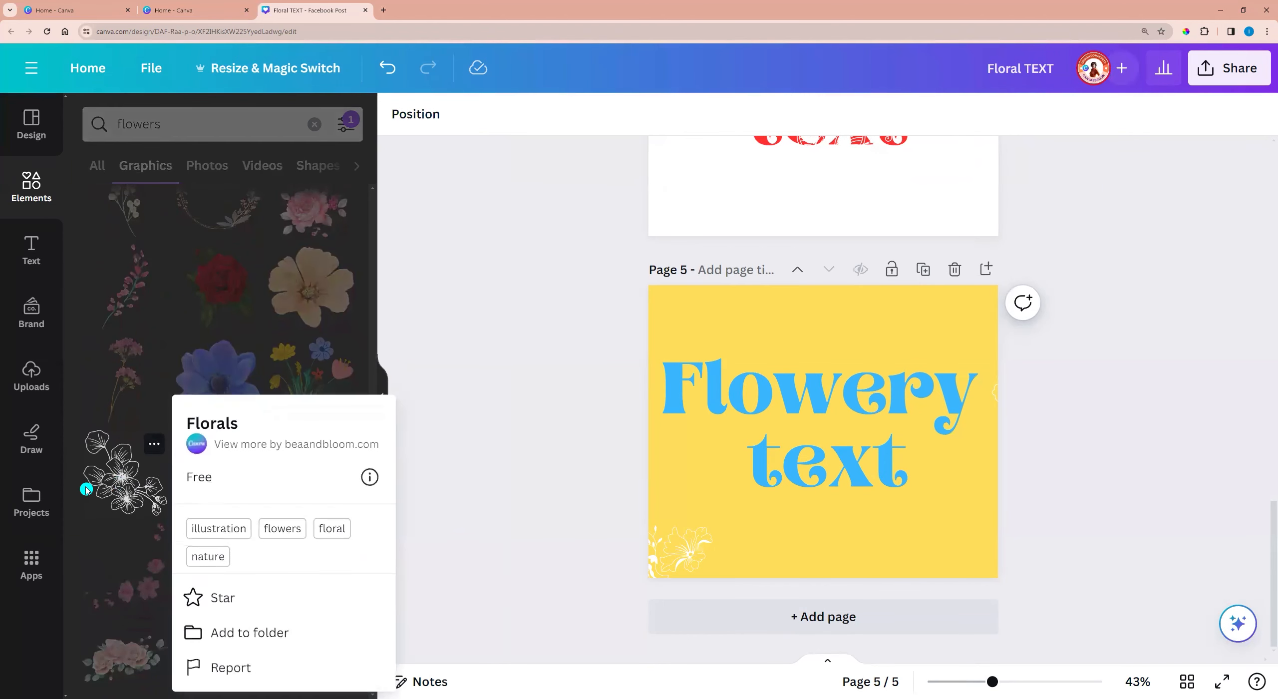
{"action": "left_click", "coordinate": [123, 483]}
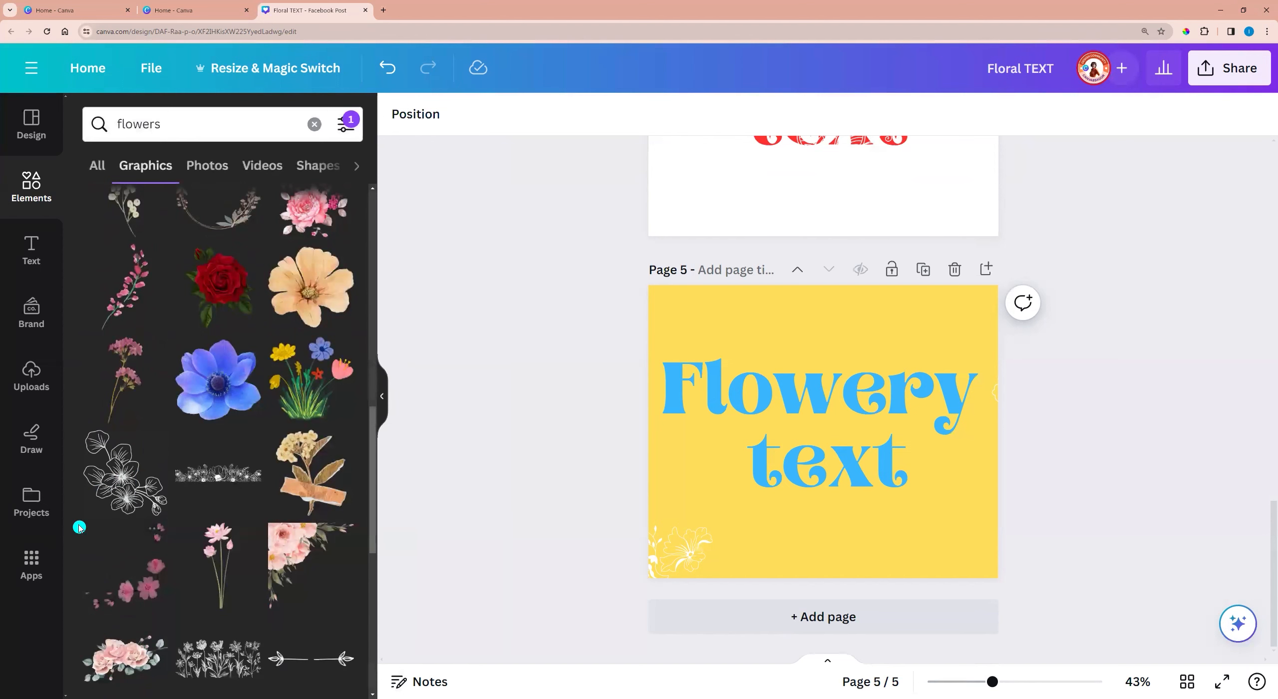
{"action": "left_click", "coordinate": [132, 480]}
{"action": "left_click_drag", "start_coordinate": [809, 425], "coordinate": [708, 384]}
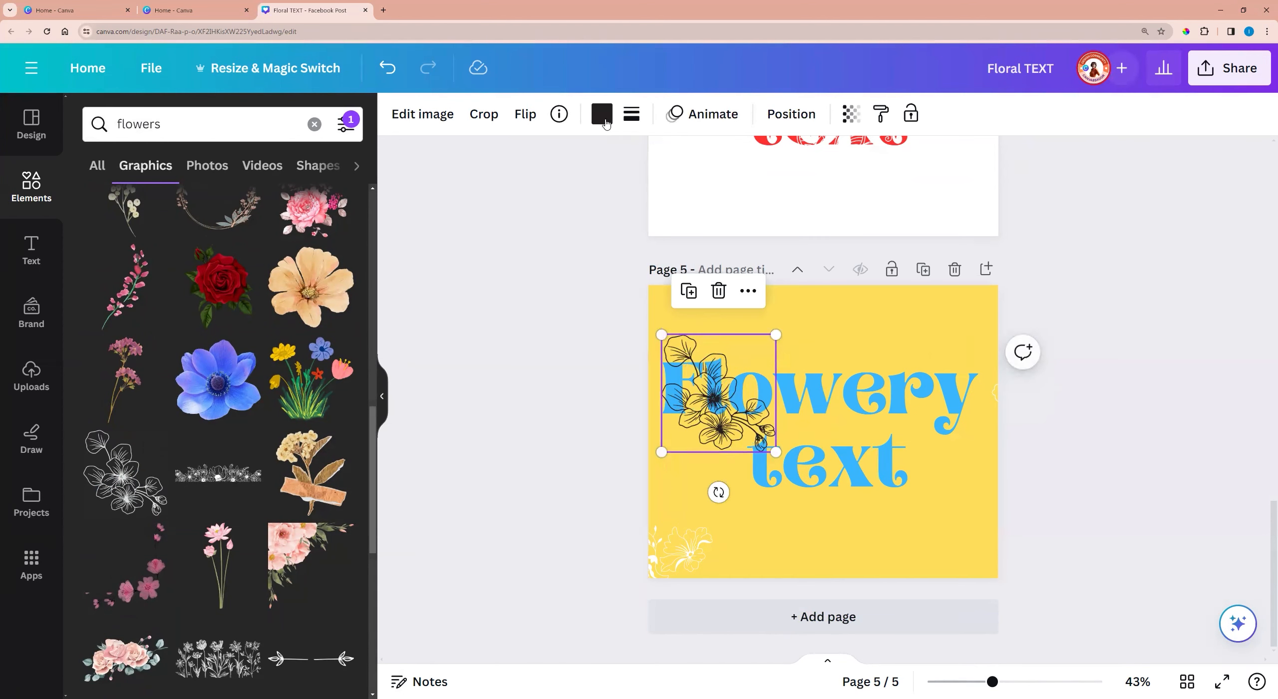
Step: Recolour the floral branch to the yellow of the page background and place copies over the remaining letters of "Flowery text"
{"action": "left_click", "coordinate": [601, 115]}
{"action": "left_click", "coordinate": [89, 281]}
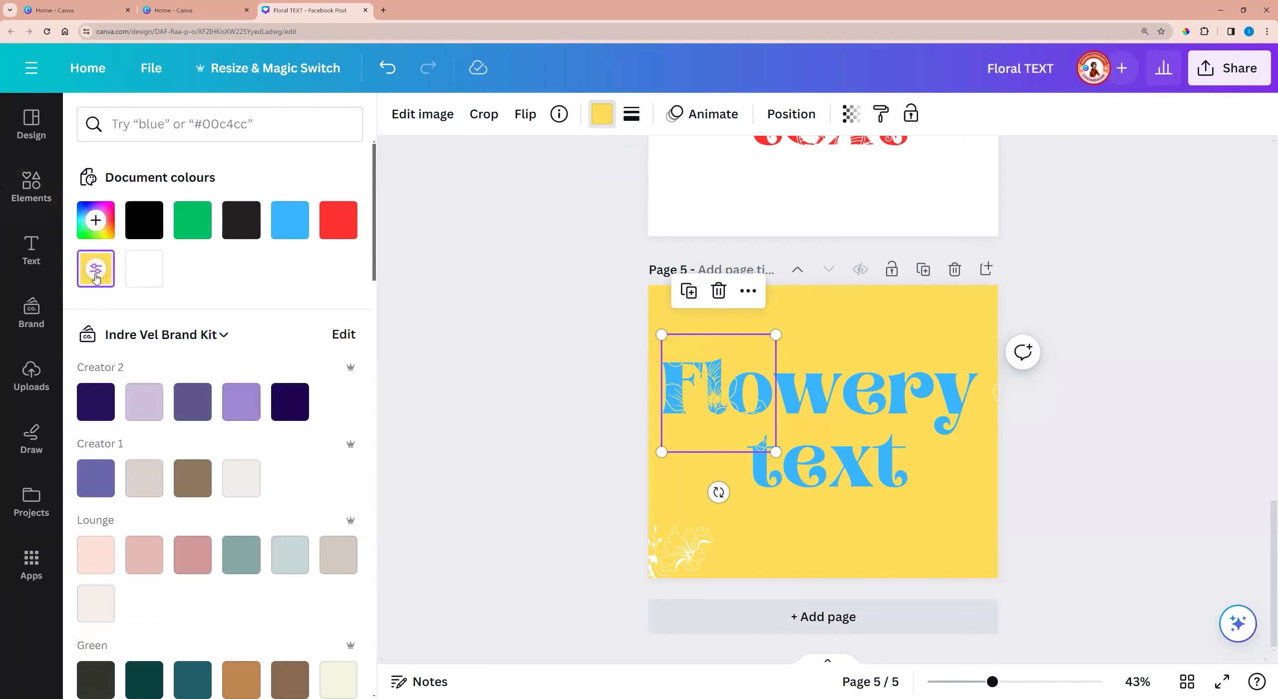
{"action": "left_click_drag", "start_coordinate": [780, 390], "coordinate": [777, 463]}
{"action": "scroll", "coordinate": [1012, 588], "scroll_direction": "up", "scroll_amount": 3}
{"action": "left_click", "coordinate": [611, 573]}
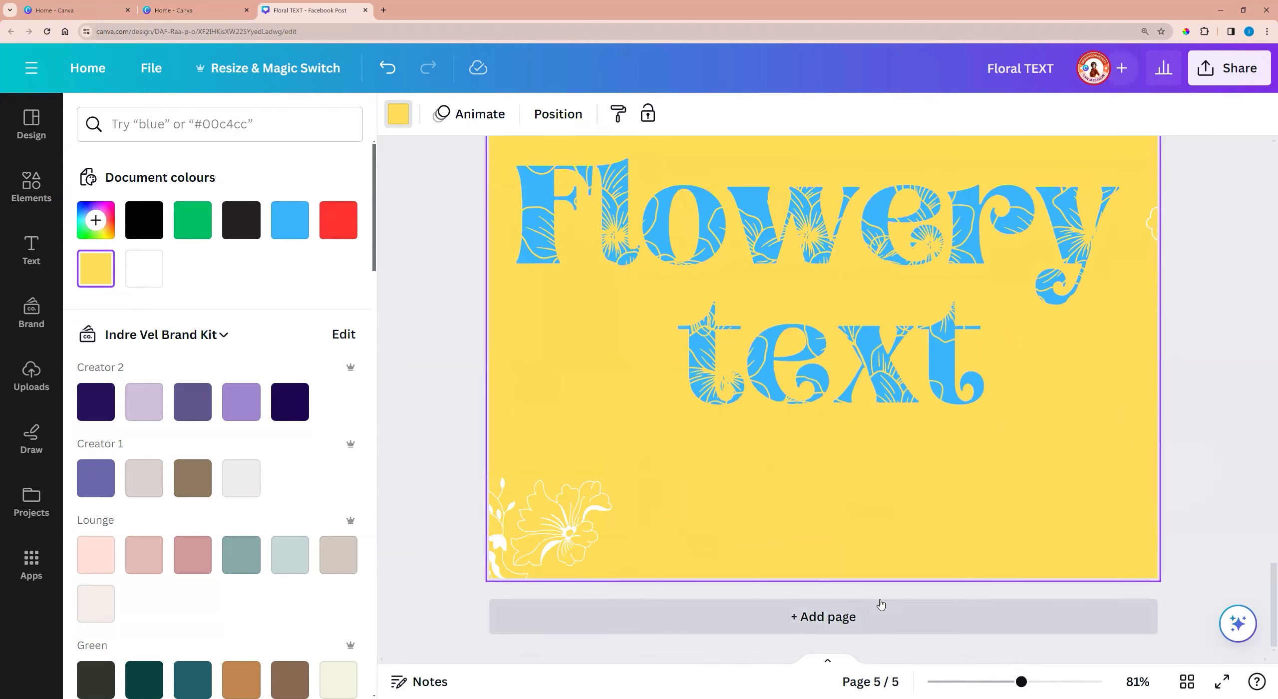
Step: Review the finished lettering variations from page 5 back up to page 2
{"action": "scroll", "coordinate": [881, 602], "scroll_direction": "up", "scroll_amount": 3}
{"action": "scroll", "coordinate": [883, 599], "scroll_direction": "up", "scroll_amount": 12}
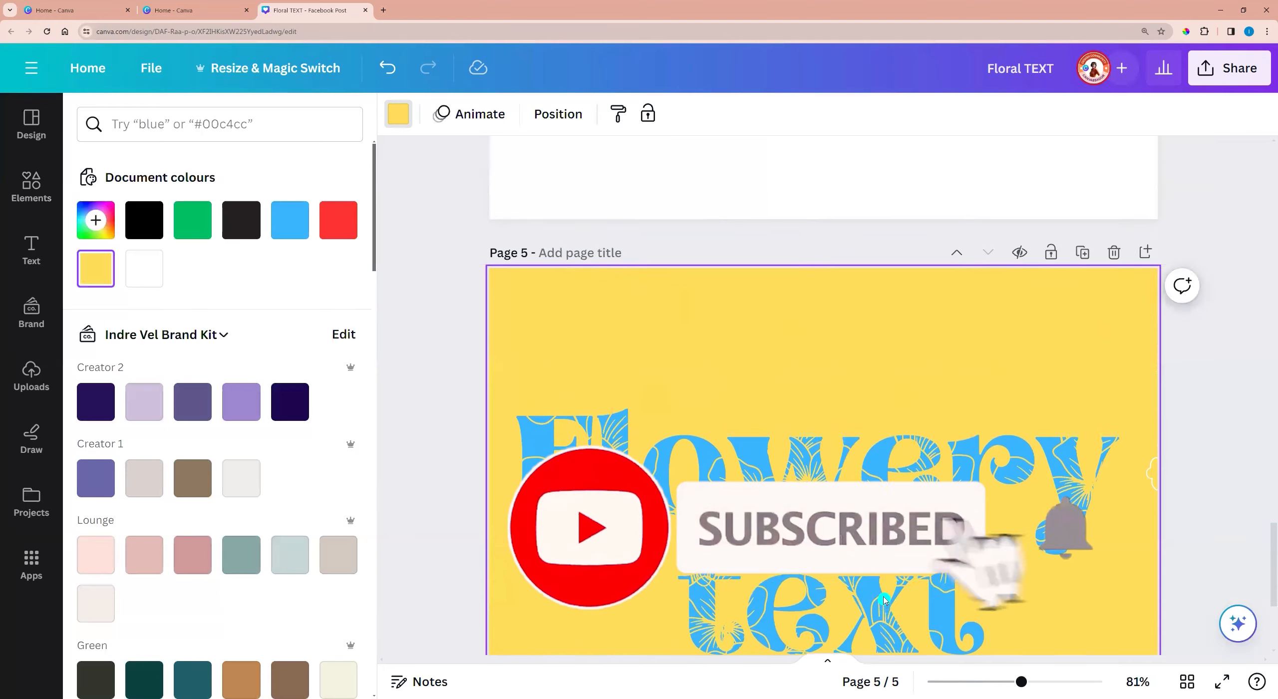
{"action": "scroll", "coordinate": [883, 598], "scroll_direction": "up", "scroll_amount": 15}
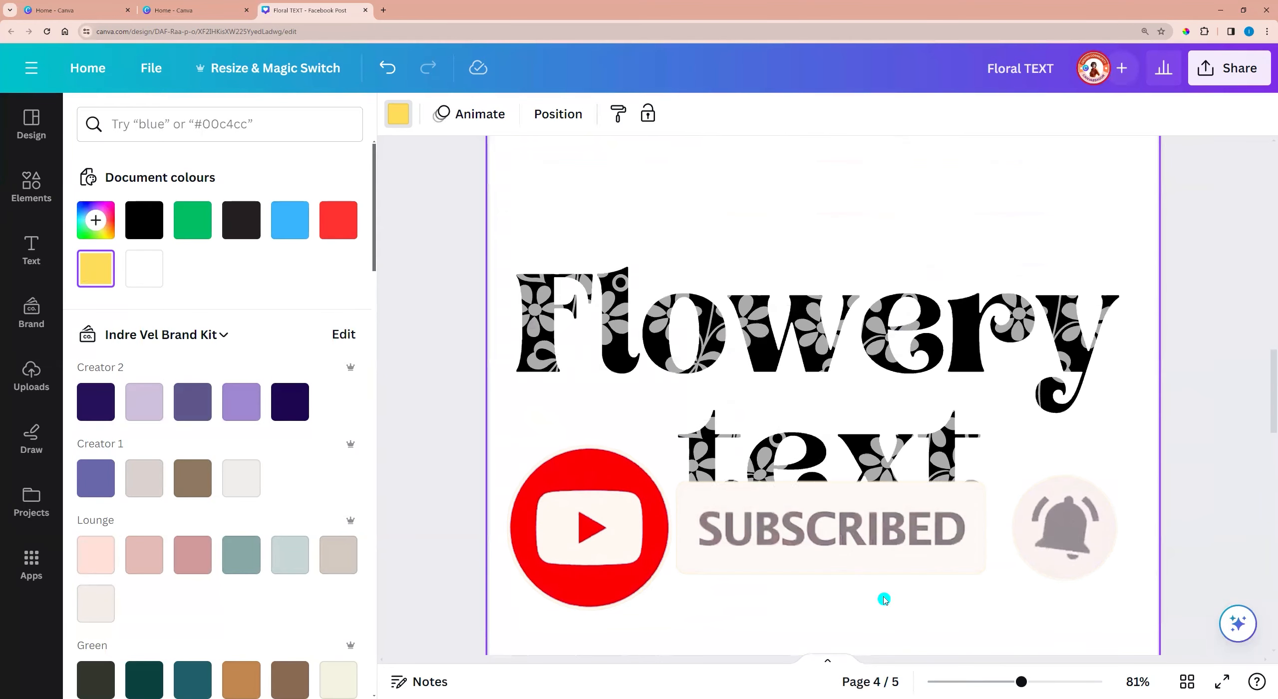
{"action": "scroll", "coordinate": [884, 599], "scroll_direction": "up", "scroll_amount": 10}
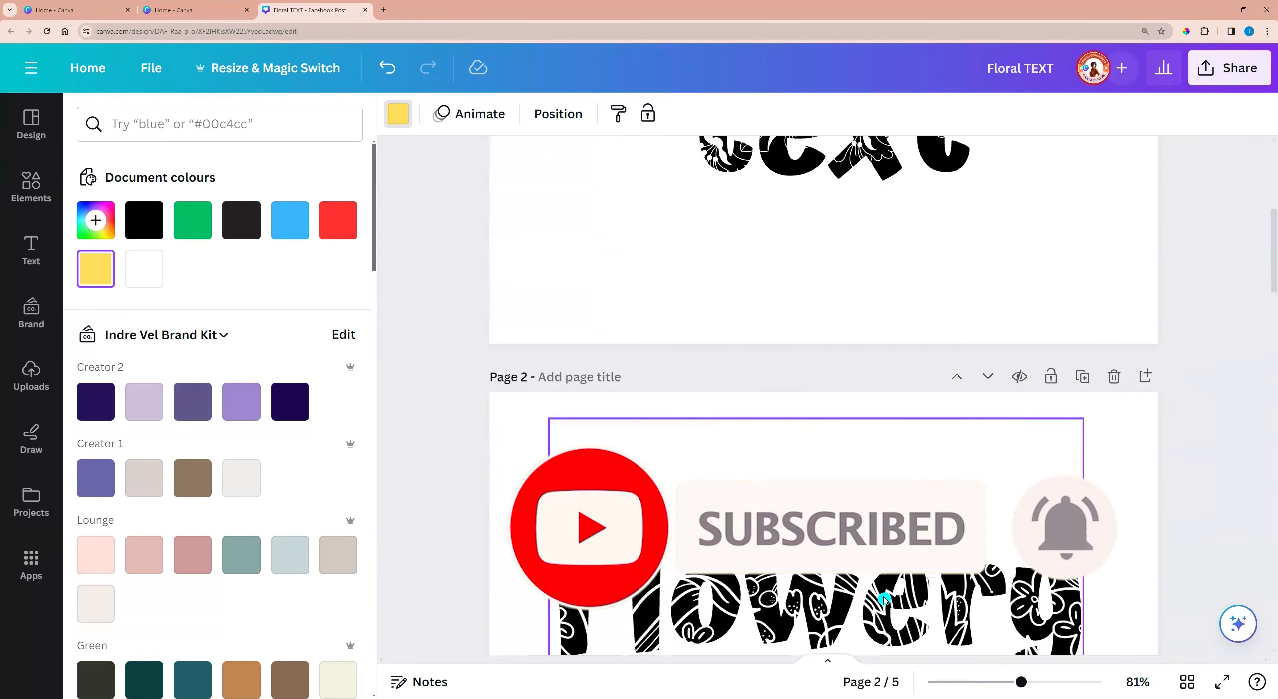